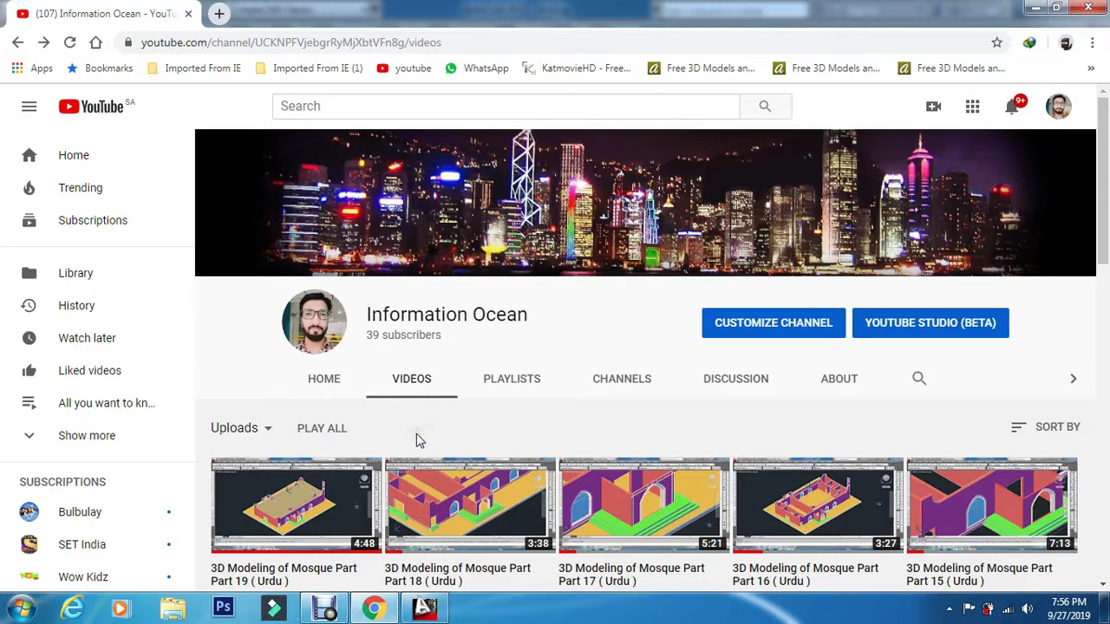
# Step: Switch to the 3d.dwg drawing in AutoCAD and show the mosque model in Wireframe style from the Top view
pyautogui.click(425, 609)
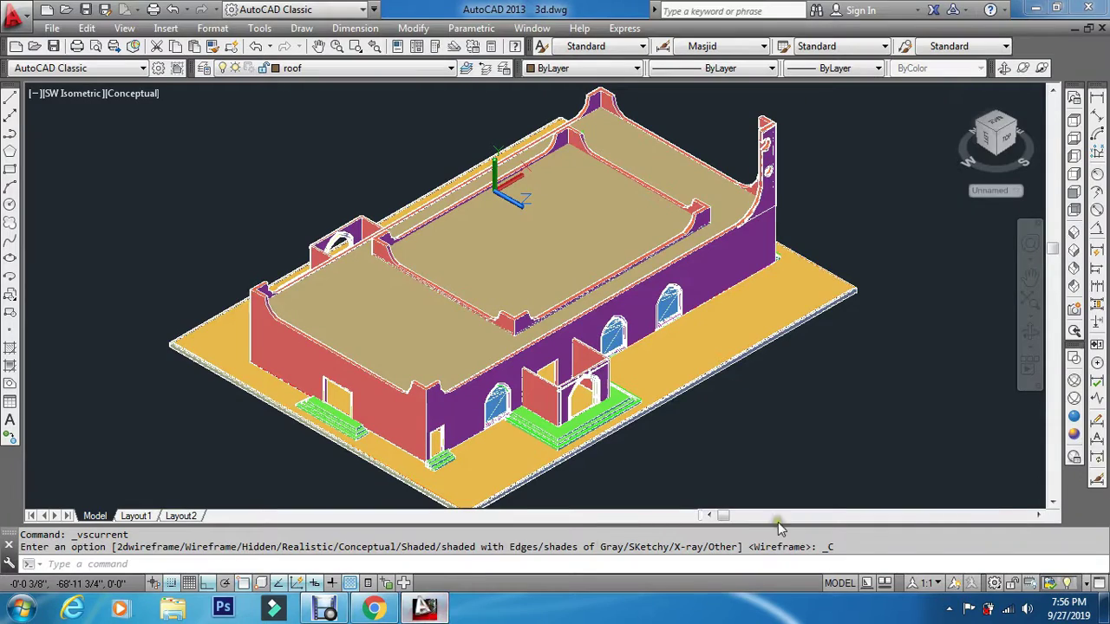
pyautogui.click(1075, 384)
pyautogui.click(1075, 137)
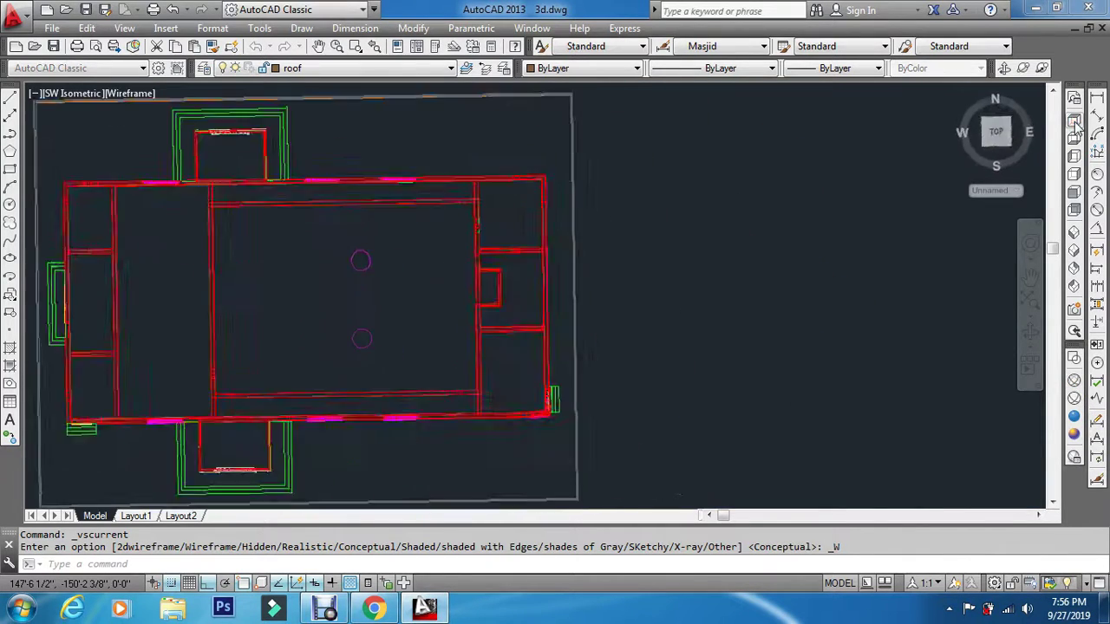
pyautogui.scroll(-4, 260, 308)
pyautogui.scroll(3, 139, 273)
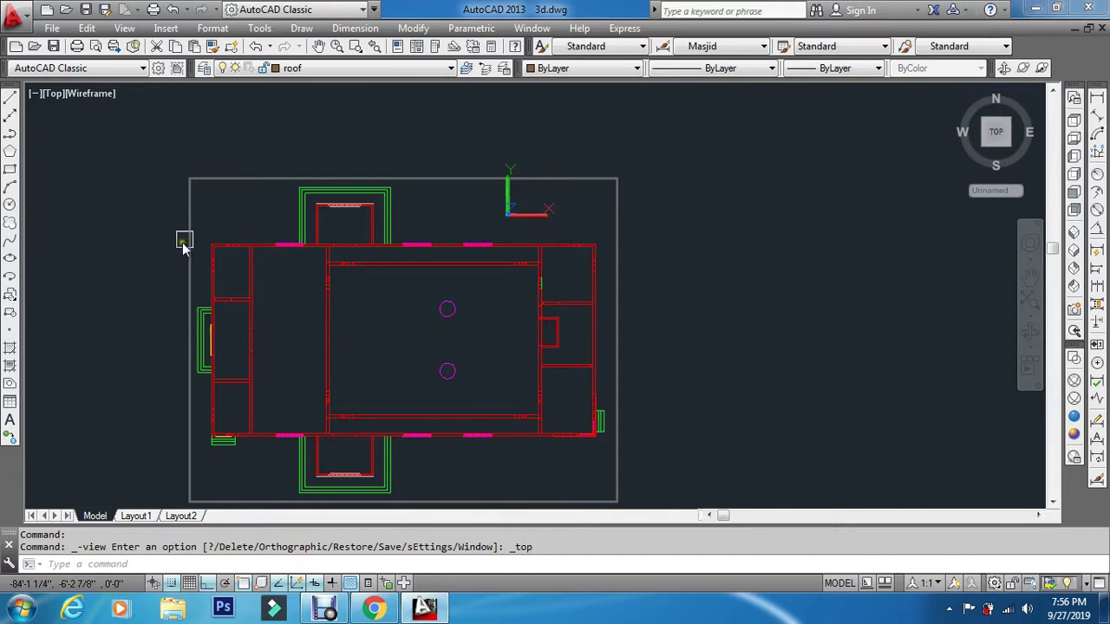
# Step: Draw a rectangle of about 14' by 10' on the roof layer between the inner wall corners of the north porch
pyautogui.scroll(5, 221, 169)
pyautogui.scroll(3, 838, 300)
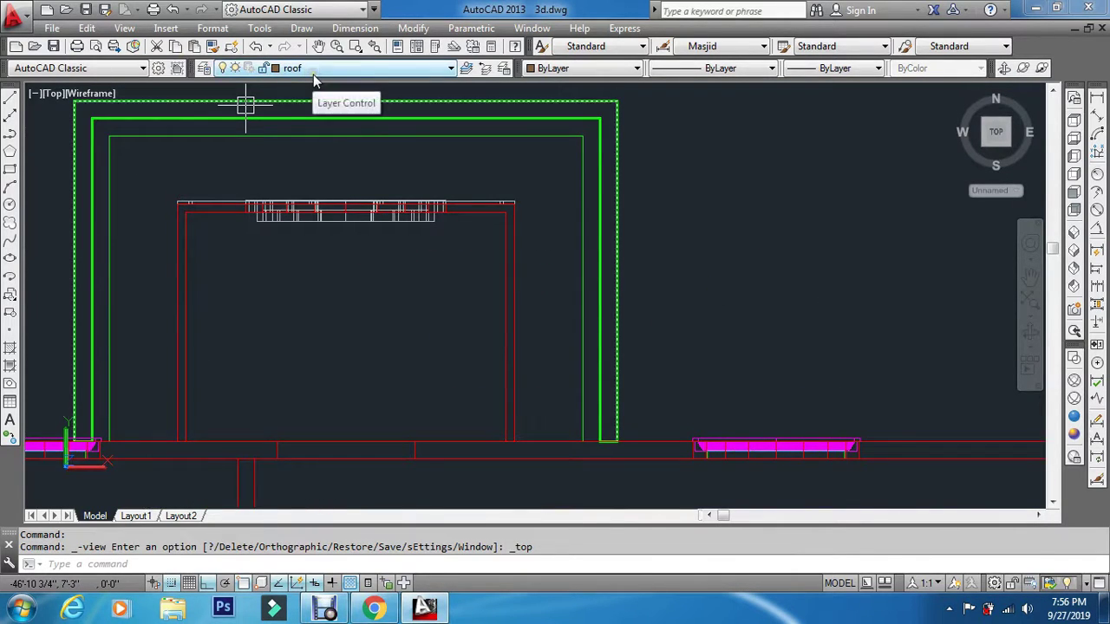
pyautogui.write('rec')
pyautogui.press('Return')
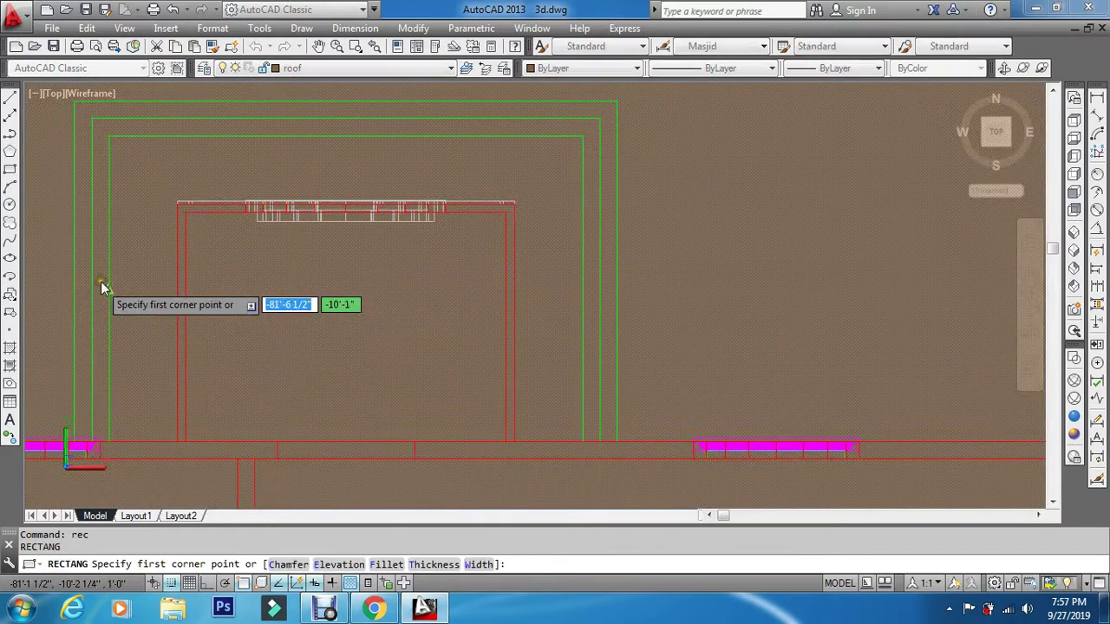
pyautogui.scroll(2, 104, 273)
pyautogui.click(216, 192)
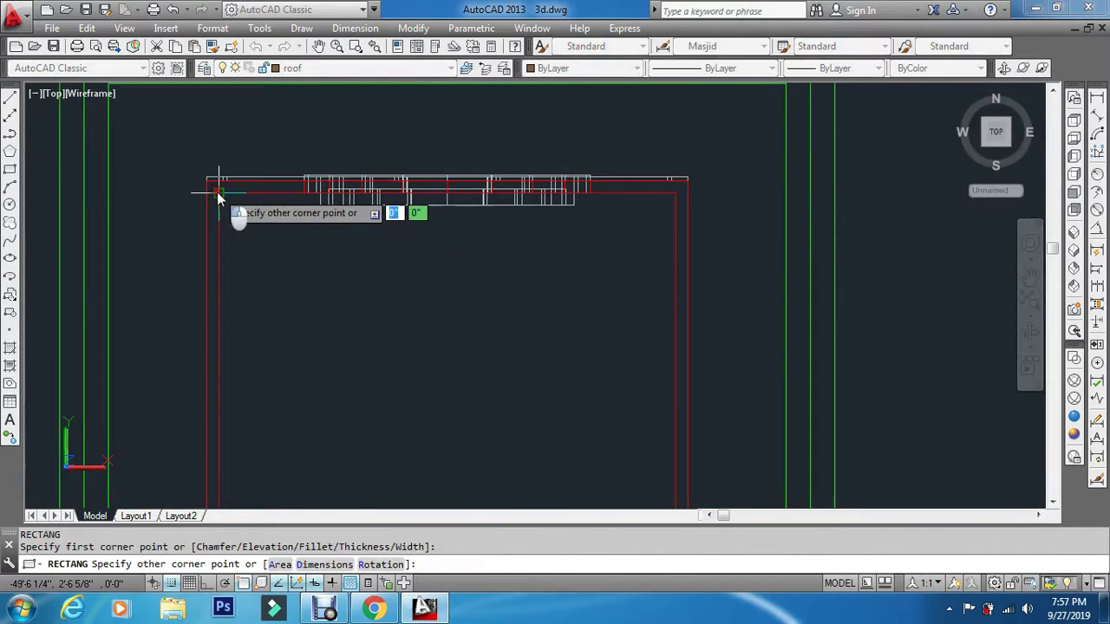
pyautogui.scroll(-2, 365, 309)
pyautogui.scroll(4, 557, 411)
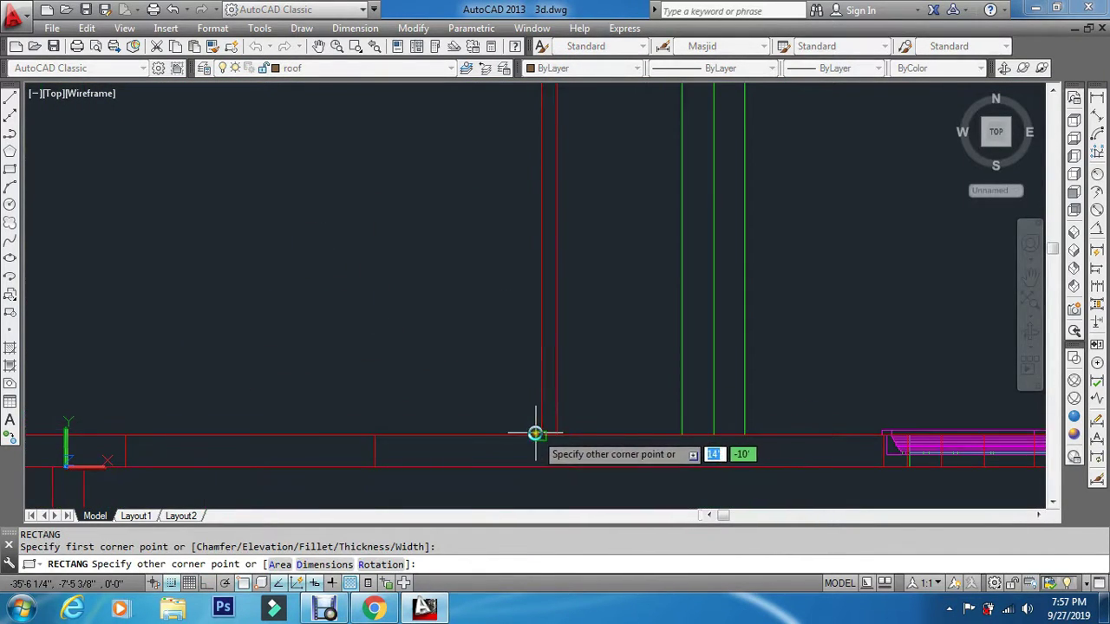
pyautogui.click(544, 435)
pyautogui.scroll(-5, 565, 406)
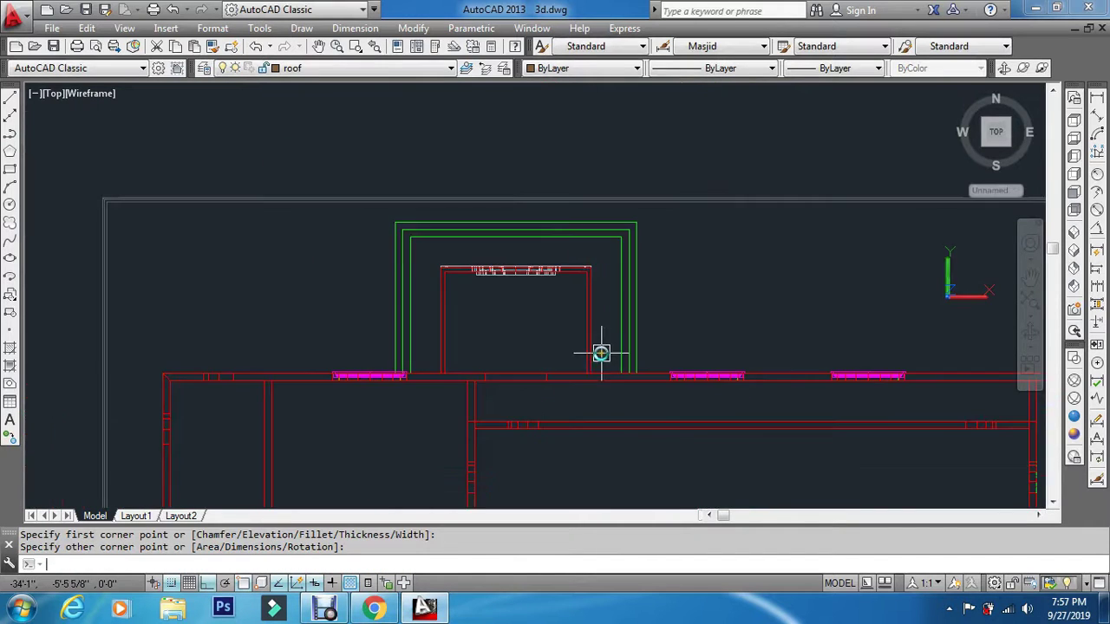
pyautogui.press('Escape')
pyautogui.press('Escape')
# Step: Draw a rectangle of about 14' by 10' between the inner wall corners of the south porch
pyautogui.scroll(-2, 593, 374)
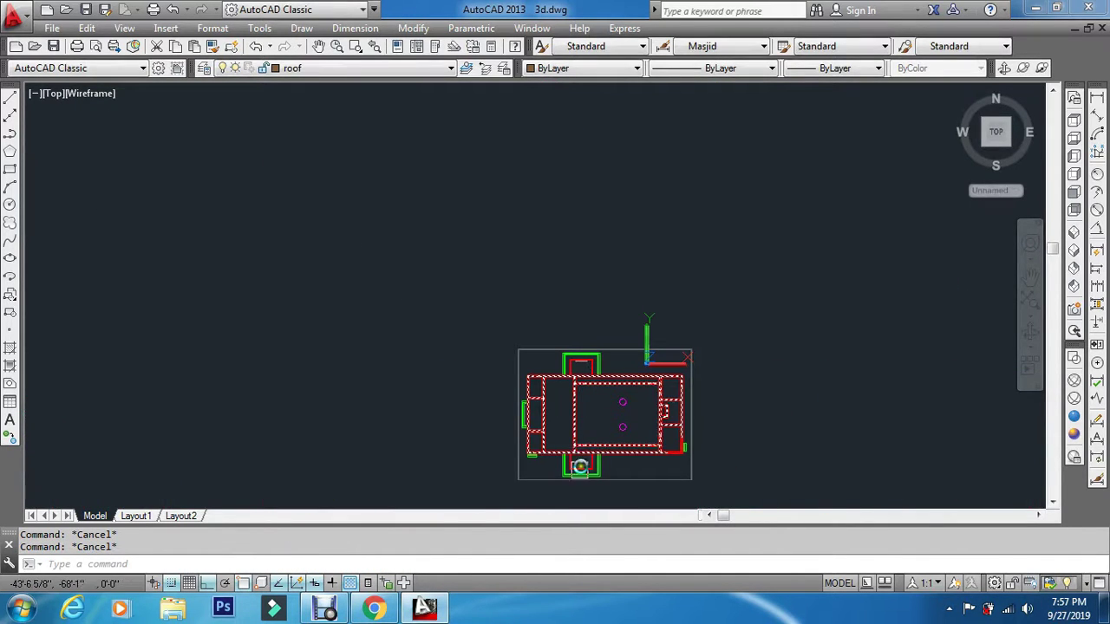
pyautogui.scroll(9, 581, 466)
pyautogui.write('ec')
pyautogui.press('Return')
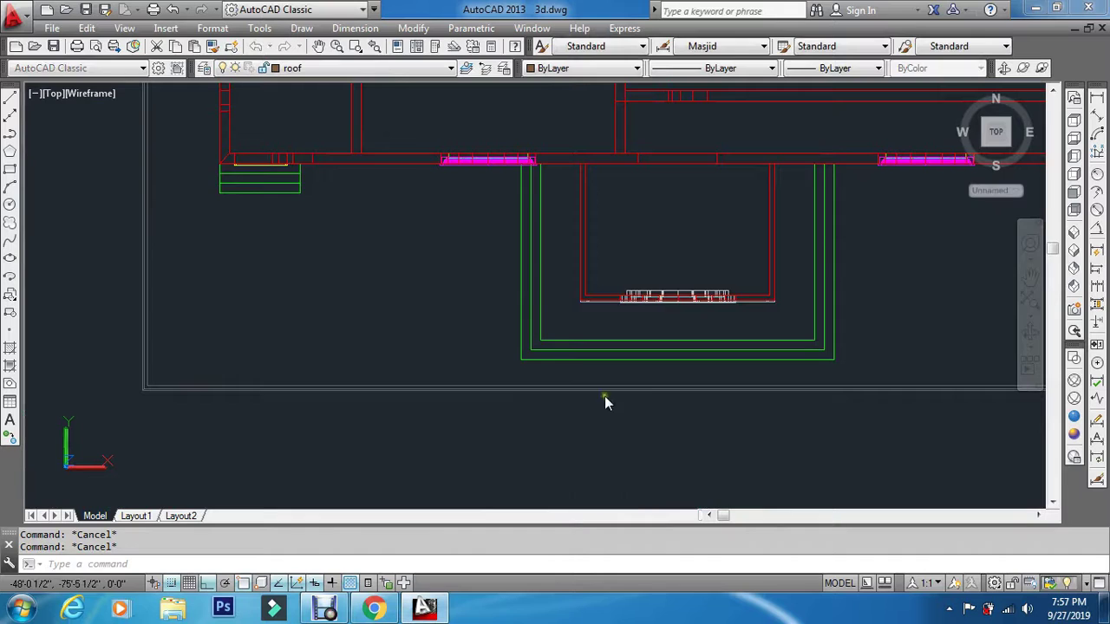
pyautogui.scroll(5, 607, 182)
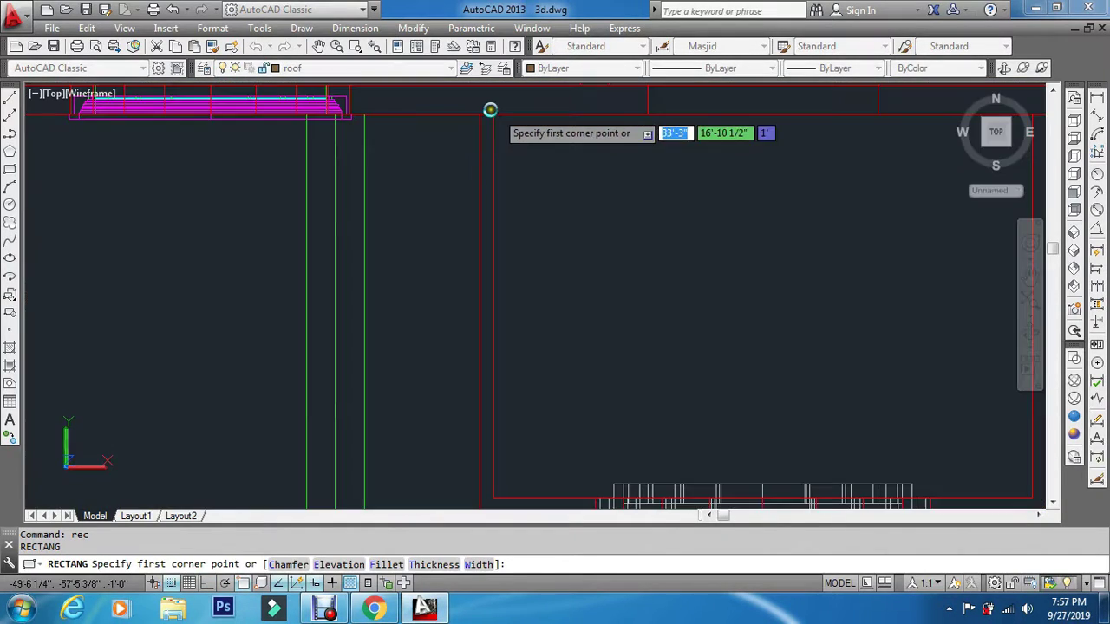
pyautogui.click(495, 112)
pyautogui.scroll(-4, 590, 248)
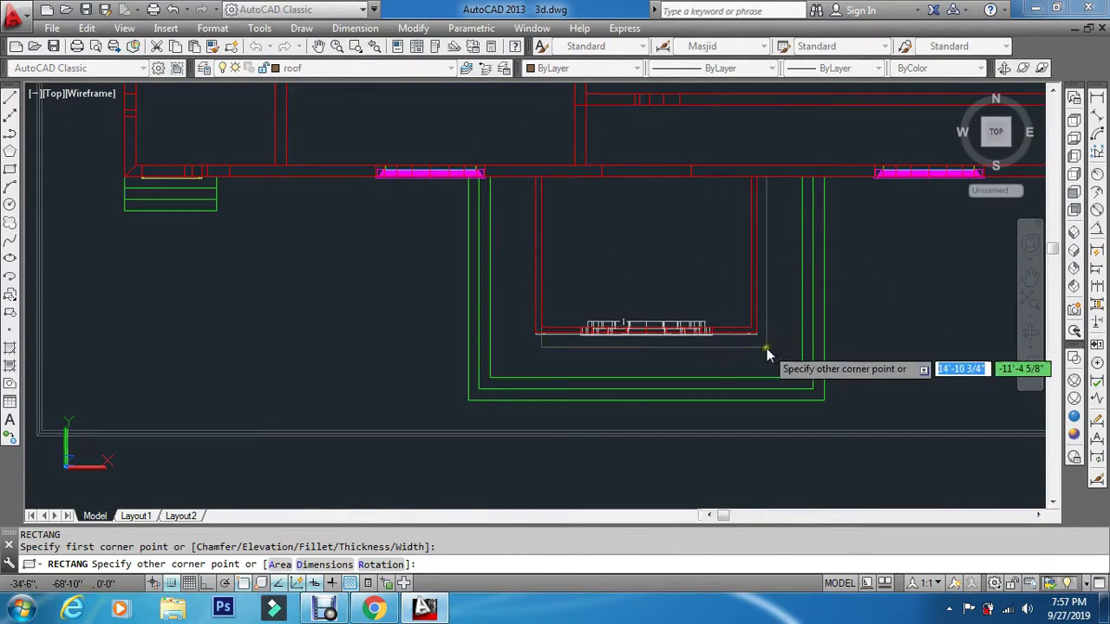
pyautogui.scroll(5, 767, 348)
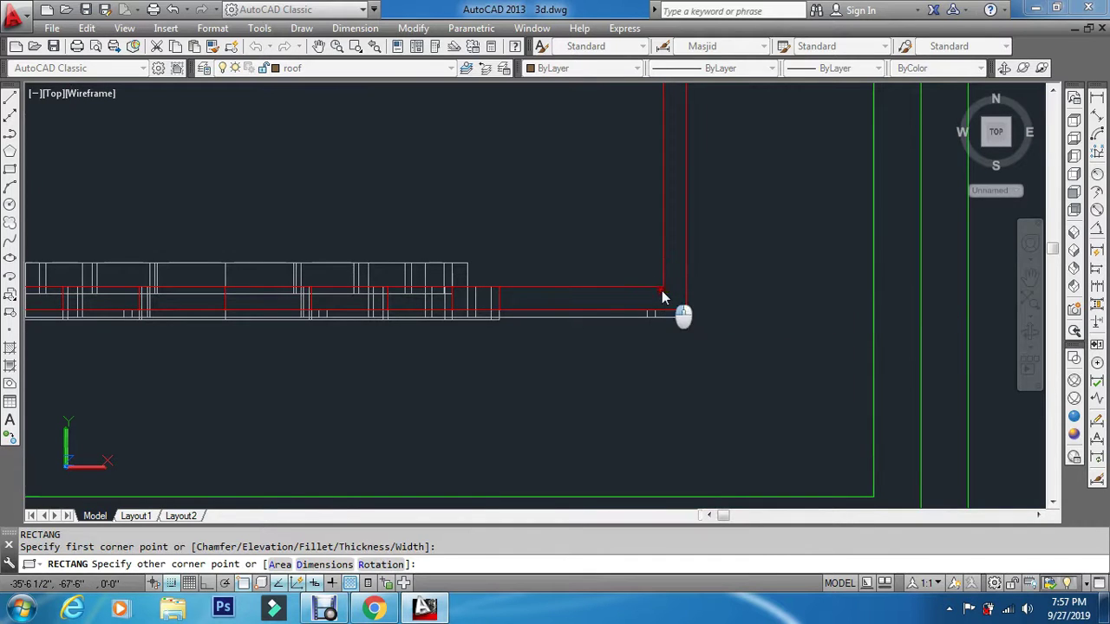
pyautogui.press('Escape')
pyautogui.press('Escape')
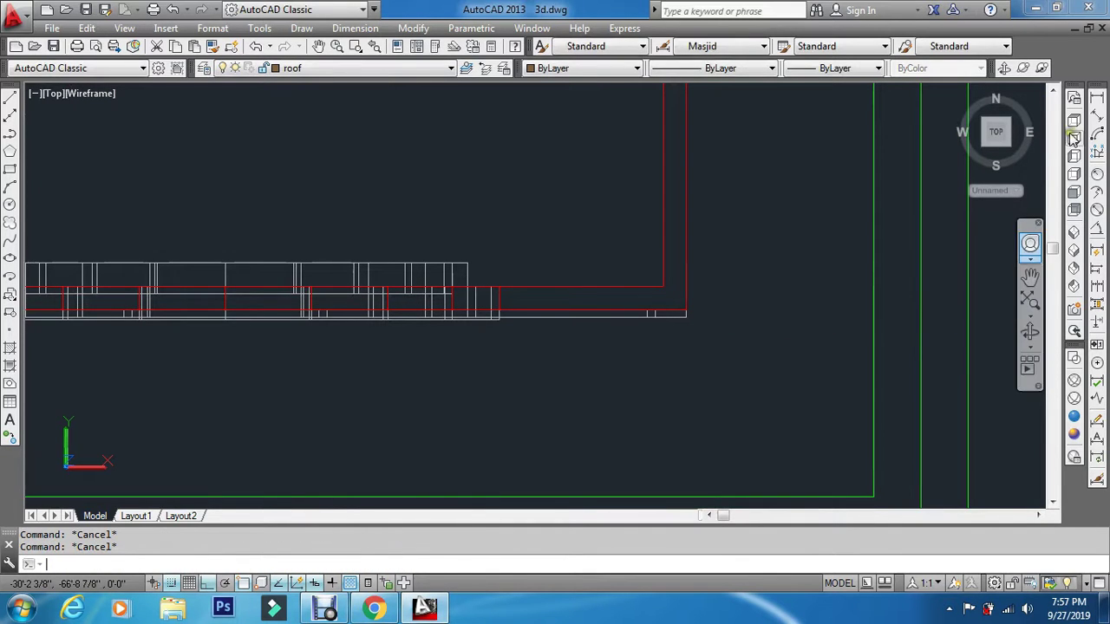
# Step: Show the model in the SW Isometric view and turn off the wall layer
pyautogui.click(1074, 234)
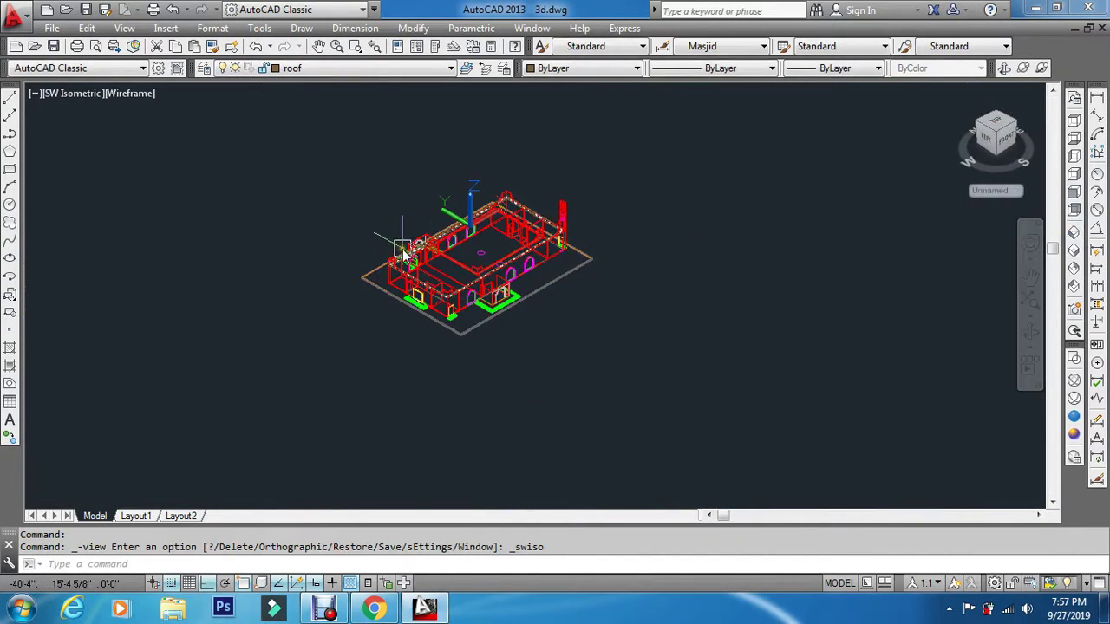
pyautogui.scroll(3, 435, 280)
pyautogui.moveTo(556, 164); pyautogui.dragTo(490, 230, button='middle')
pyautogui.scroll(2, 481, 220)
pyautogui.click(374, 69)
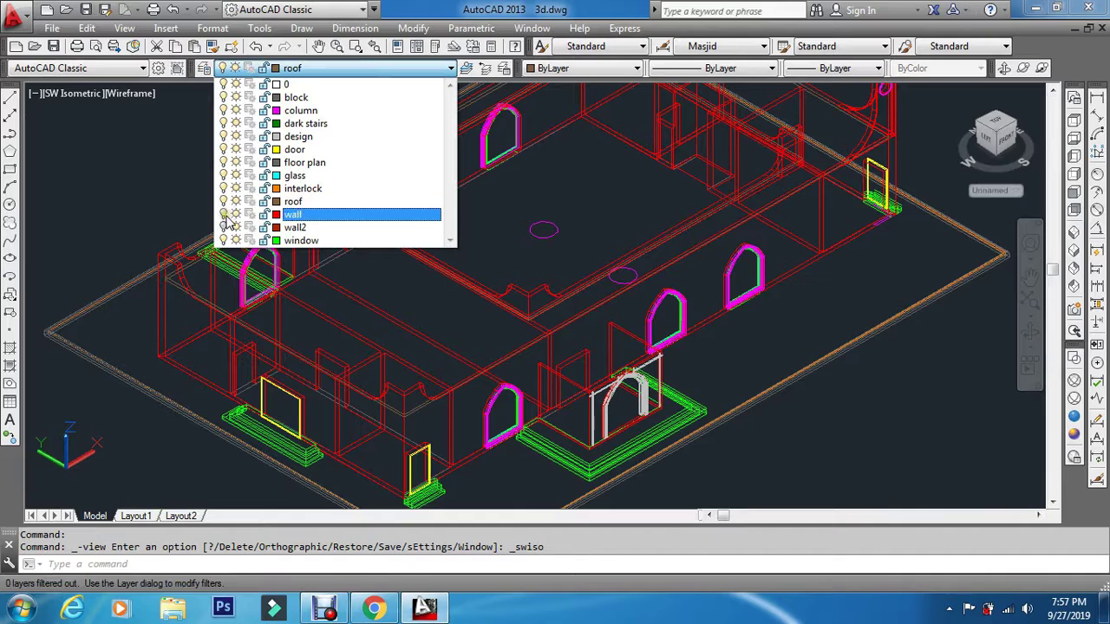
pyautogui.click(165, 182)
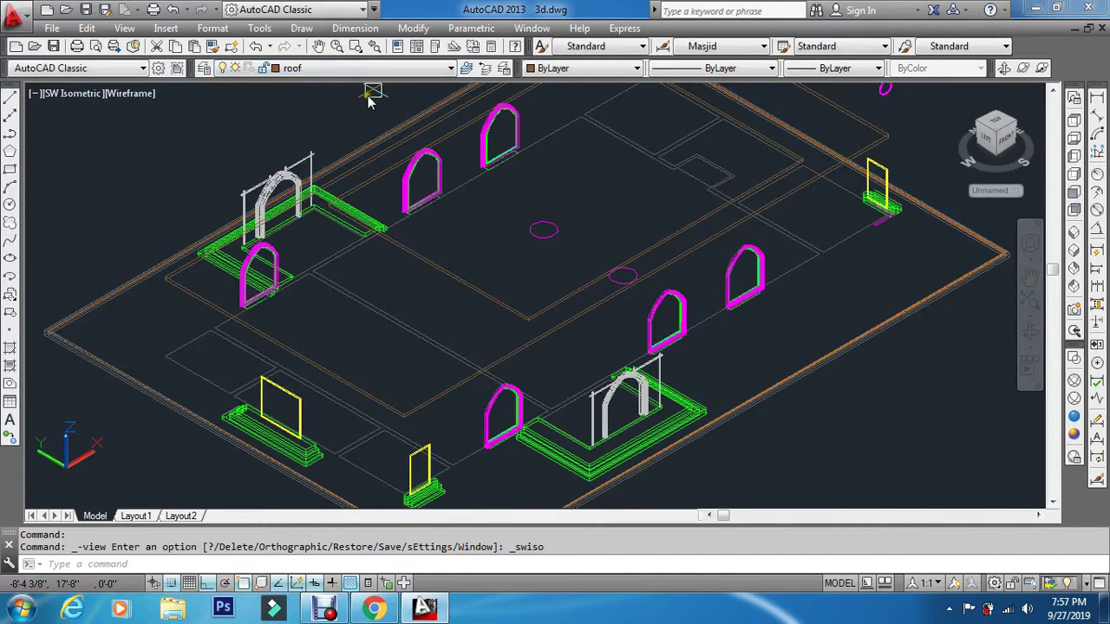
pyautogui.click(396, 69)
pyautogui.click(225, 227)
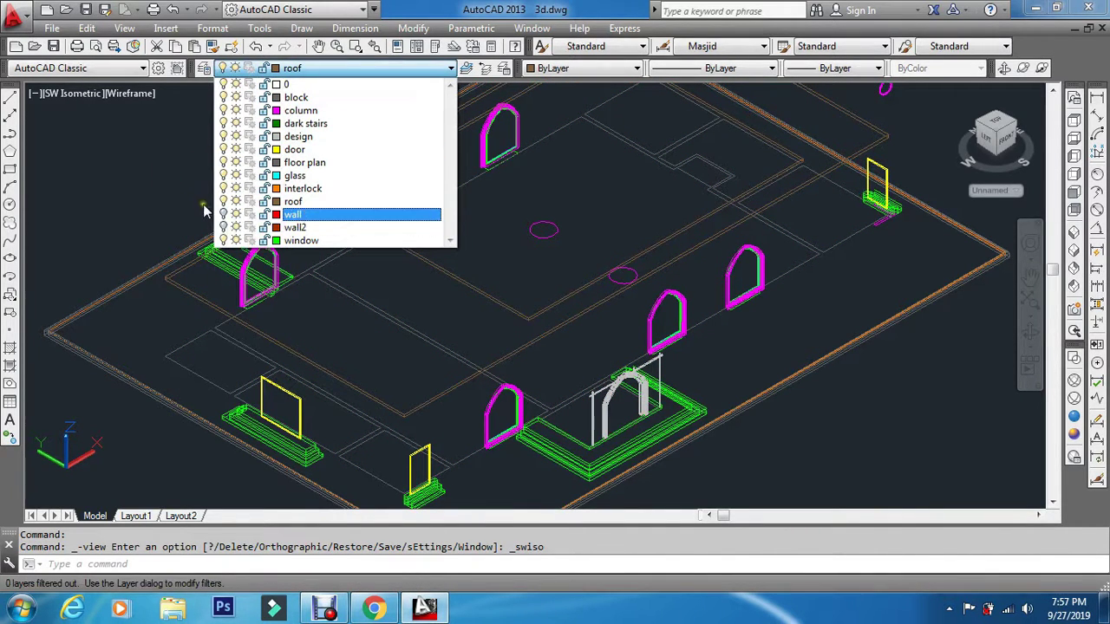
pyautogui.click(167, 192)
pyautogui.press('Escape')
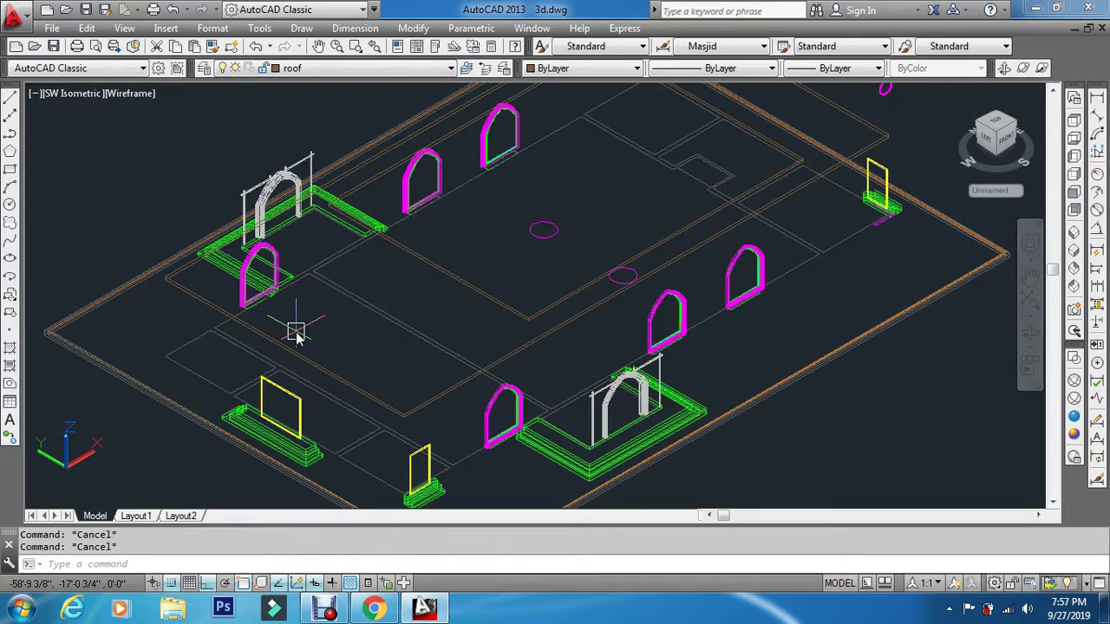
# Step: Extrude the north and south porch rectangles together into thin roof slabs
pyautogui.scroll(-2, 217, 269)
pyautogui.scroll(8, 247, 312)
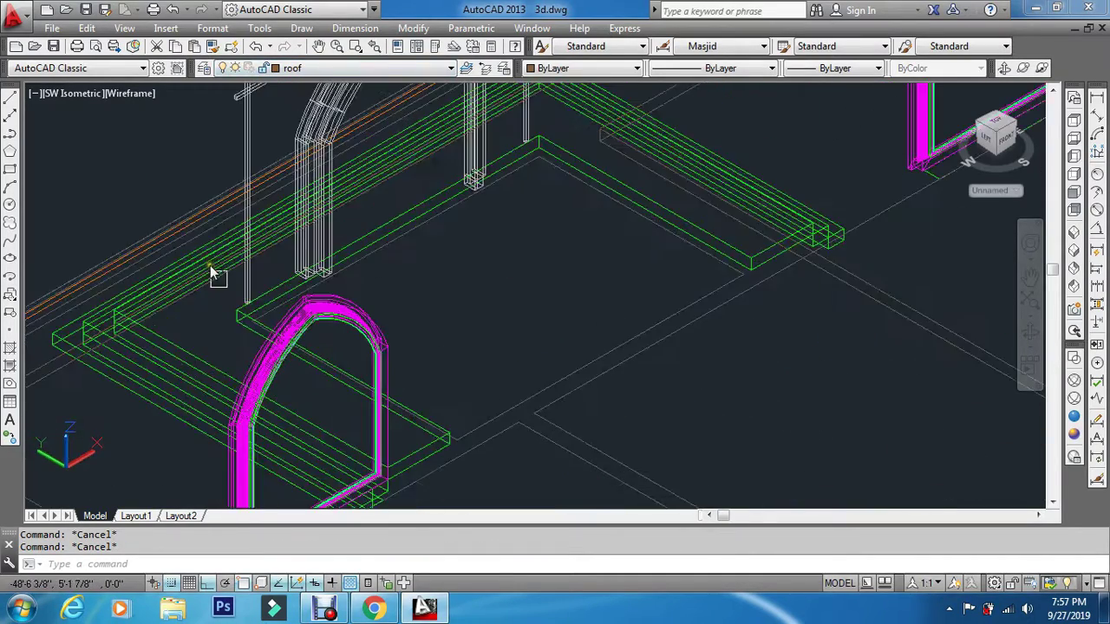
pyautogui.scroll(2, 279, 304)
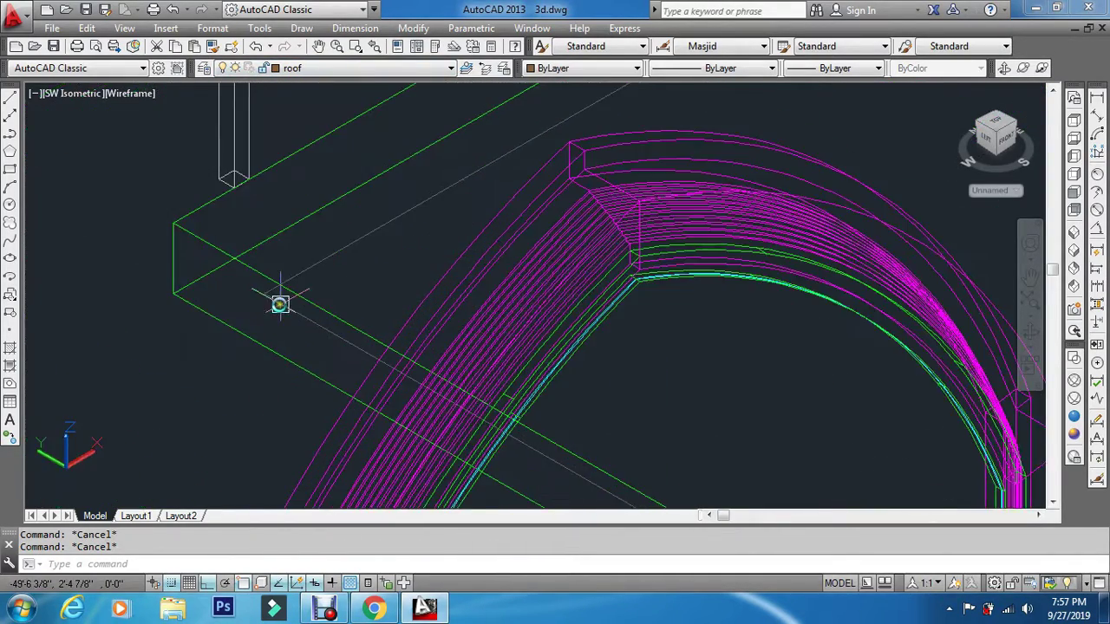
pyautogui.write('ext')
pyautogui.press('Return')
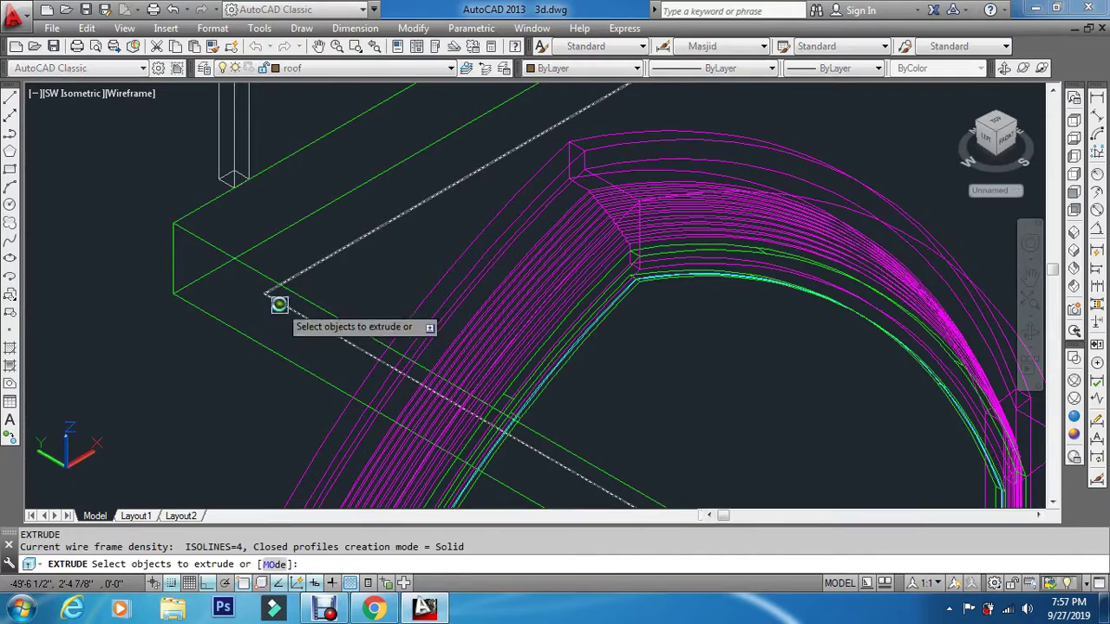
pyautogui.click(335, 256)
pyautogui.scroll(-8, 347, 248)
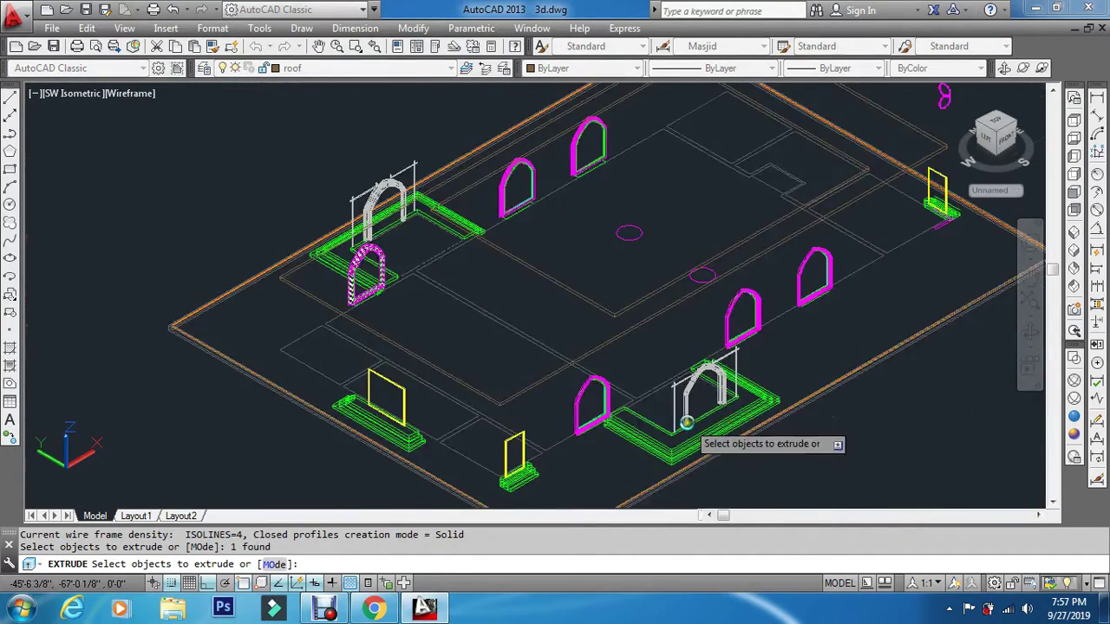
pyautogui.scroll(5, 686, 433)
pyautogui.scroll(-4, 669, 445)
pyautogui.scroll(6, 868, 282)
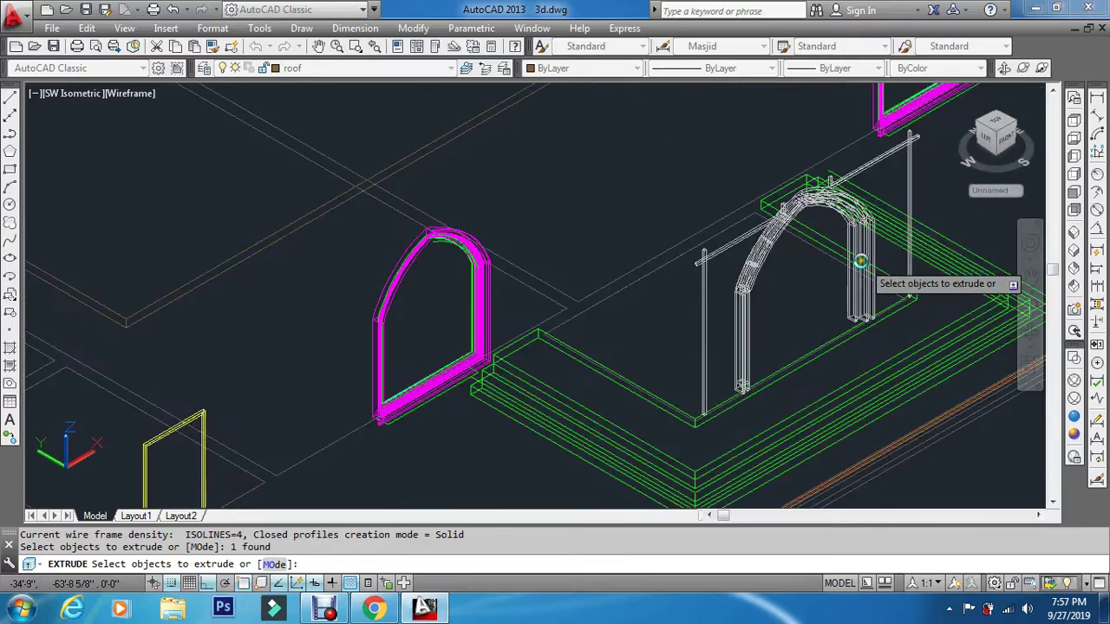
pyautogui.click(806, 260)
pyautogui.scroll(-5, 793, 295)
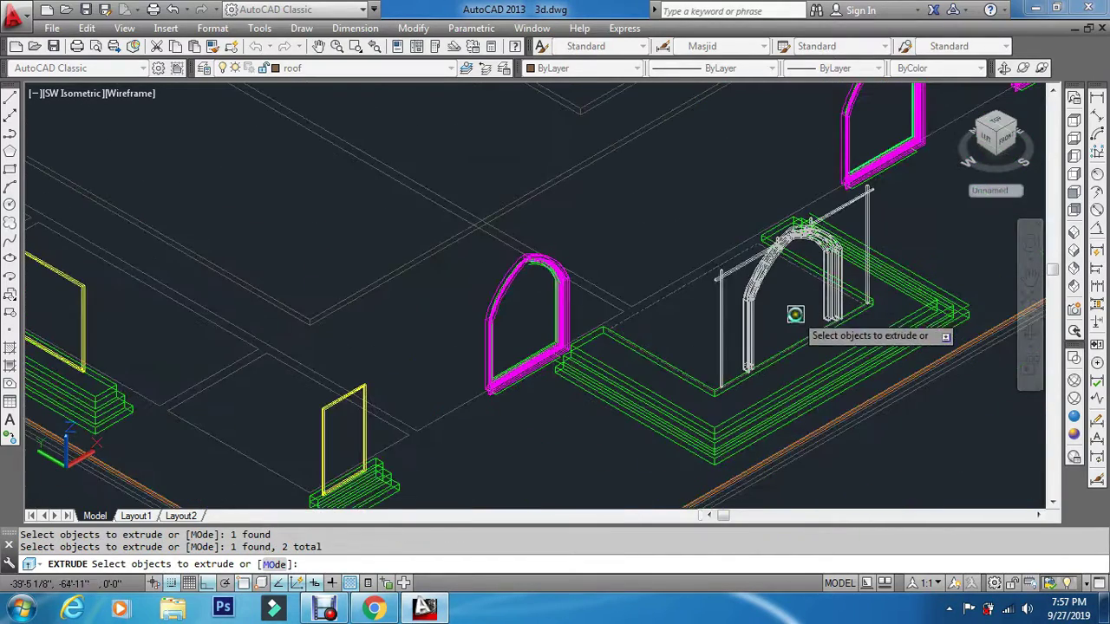
pyautogui.press('Return')
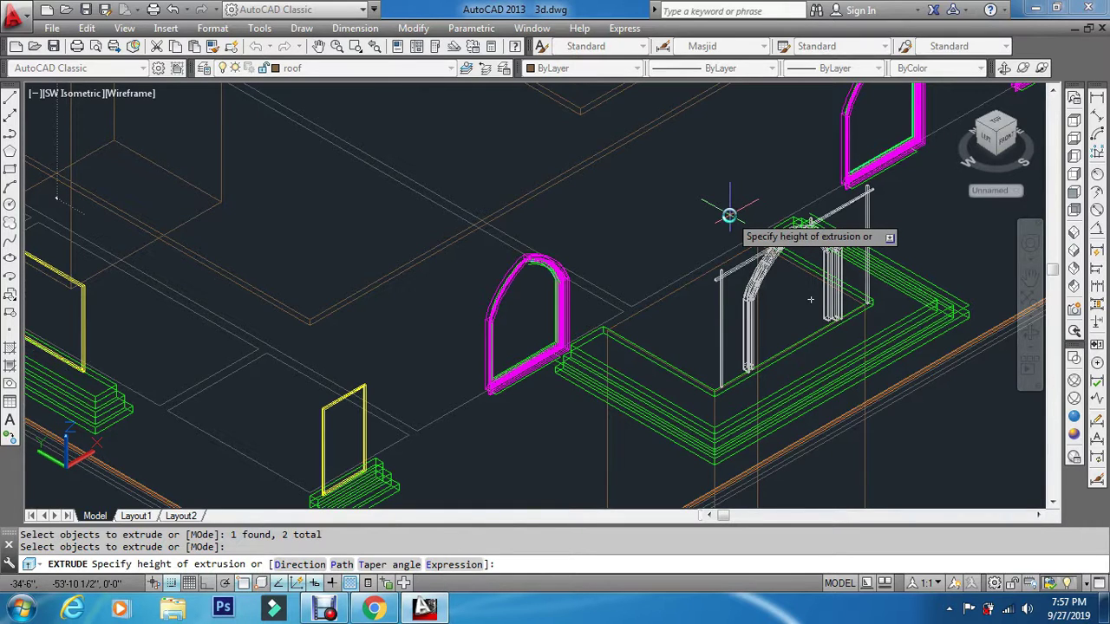
pyautogui.press('Escape')
pyautogui.press('Escape')
pyautogui.press('Escape')
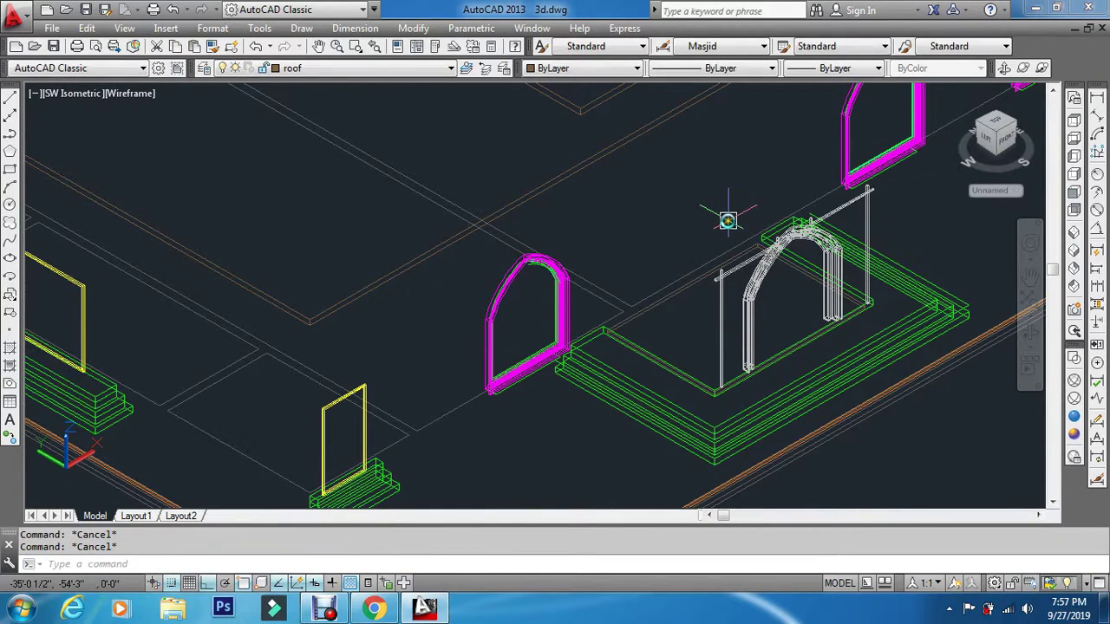
# Step: Move both the north and south porch roof slabs straight up along Z by 9.8'
pyautogui.write('m')
pyautogui.press('Return')
pyautogui.scroll(4, 673, 295)
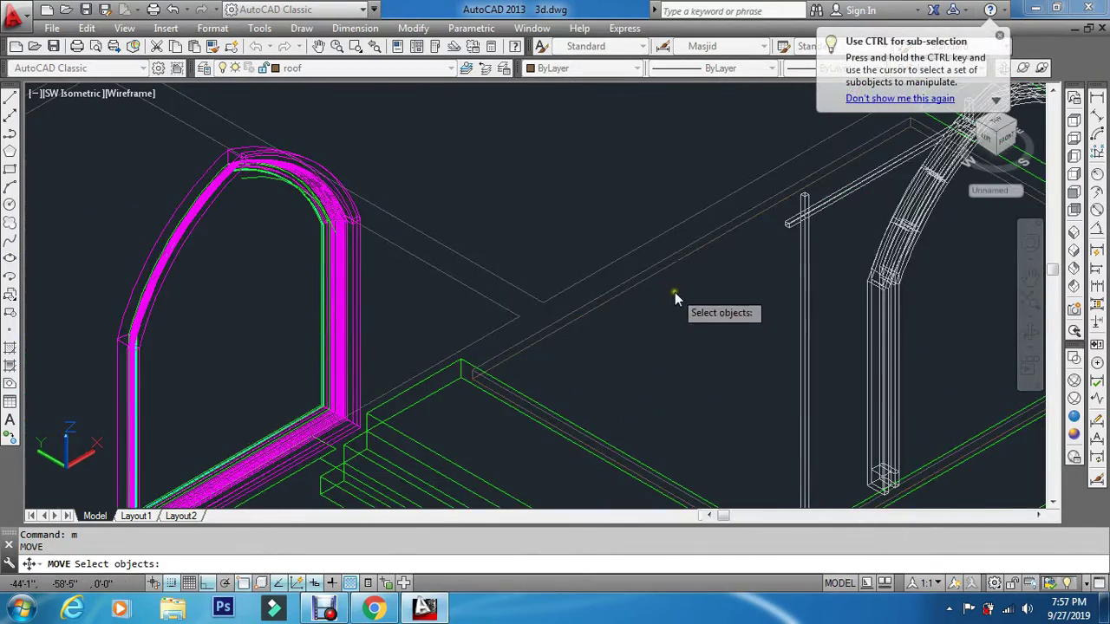
pyautogui.click(642, 291)
pyautogui.scroll(-5, 664, 351)
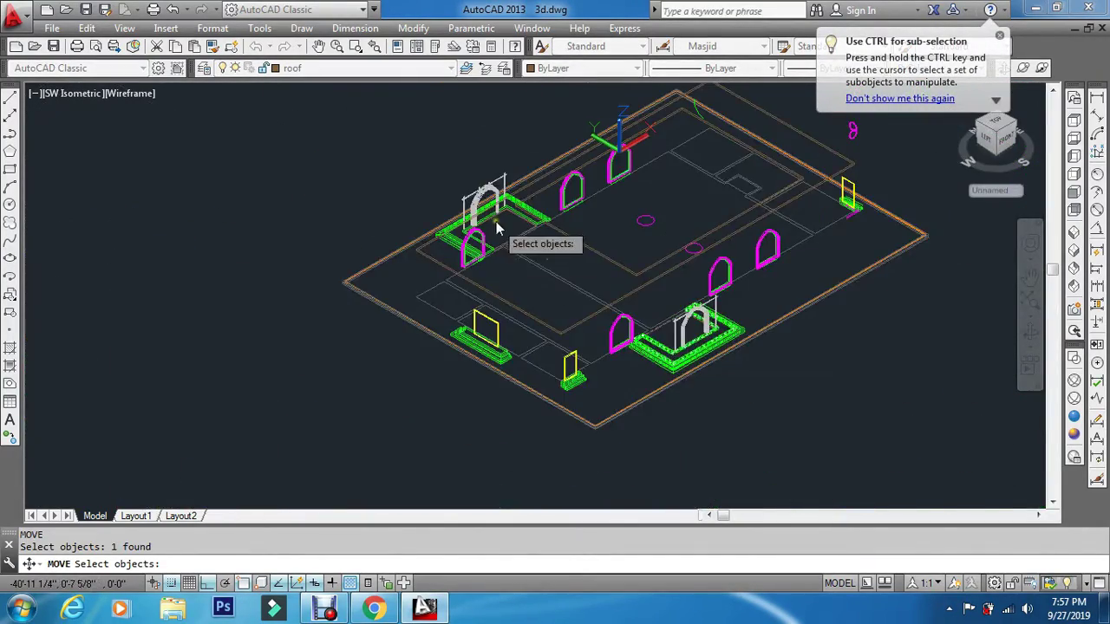
pyautogui.scroll(10, 497, 227)
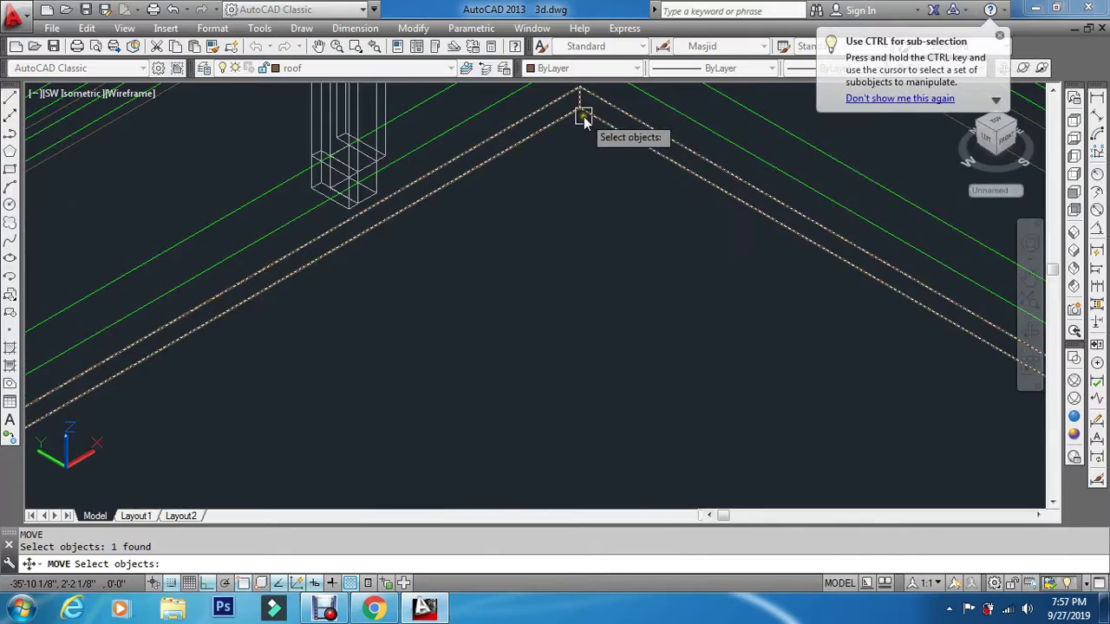
pyautogui.click(584, 120)
pyautogui.scroll(-8, 595, 242)
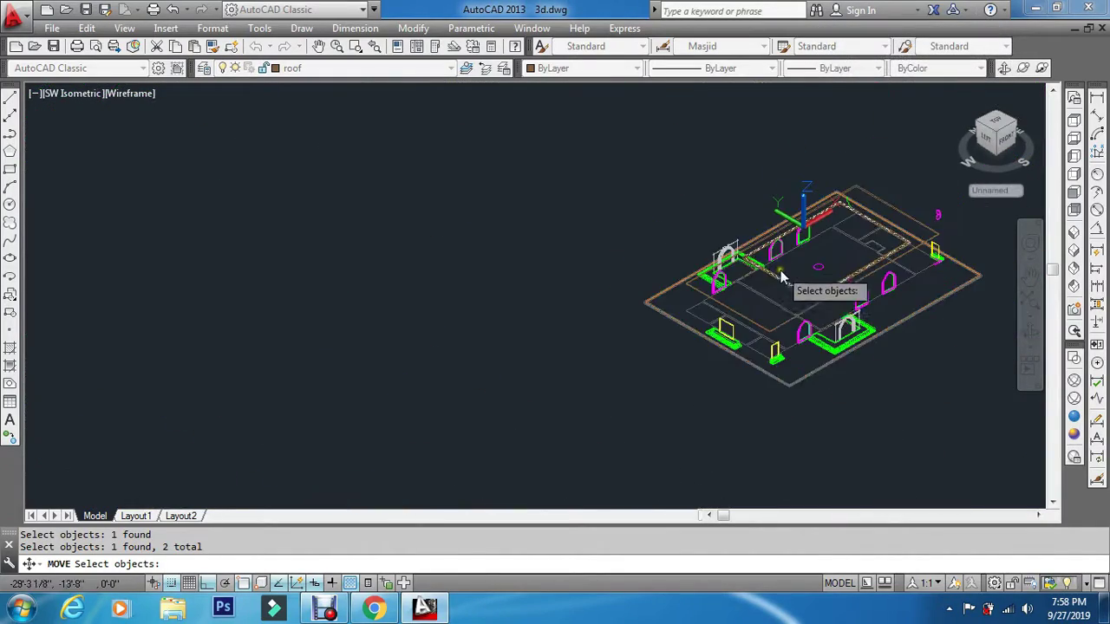
pyautogui.scroll(12, 873, 342)
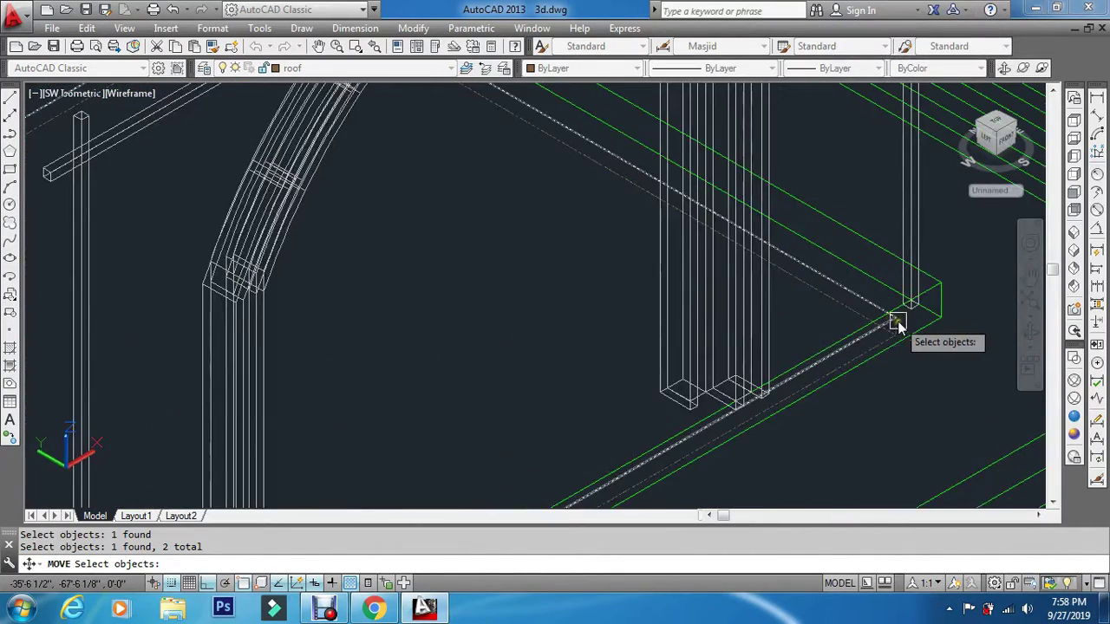
pyautogui.scroll(4, 902, 321)
pyautogui.press('Return')
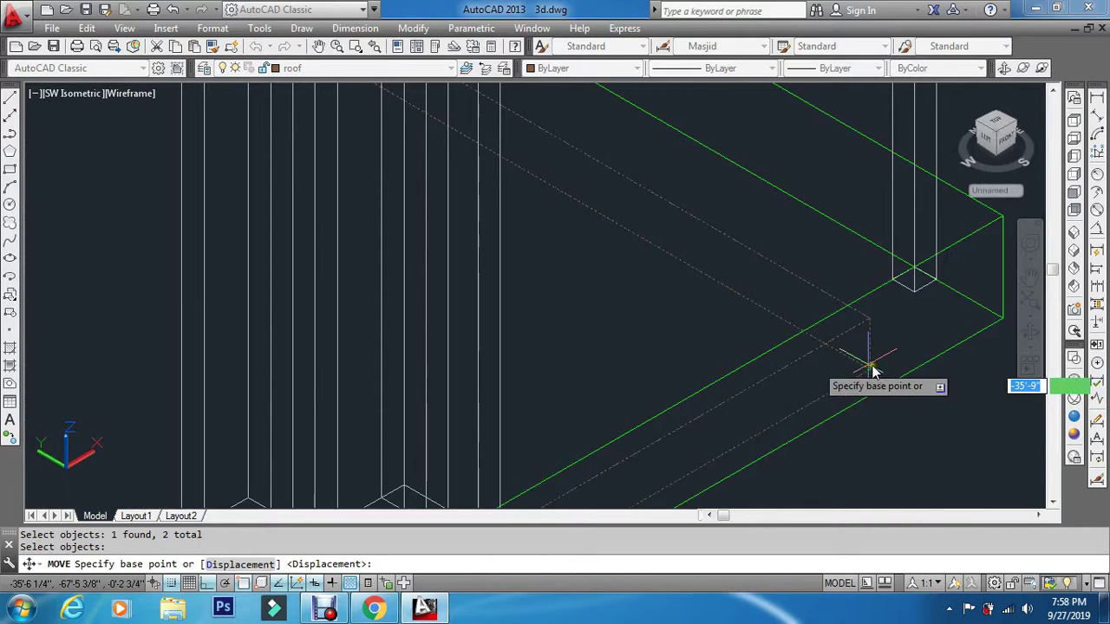
pyautogui.click(871, 363)
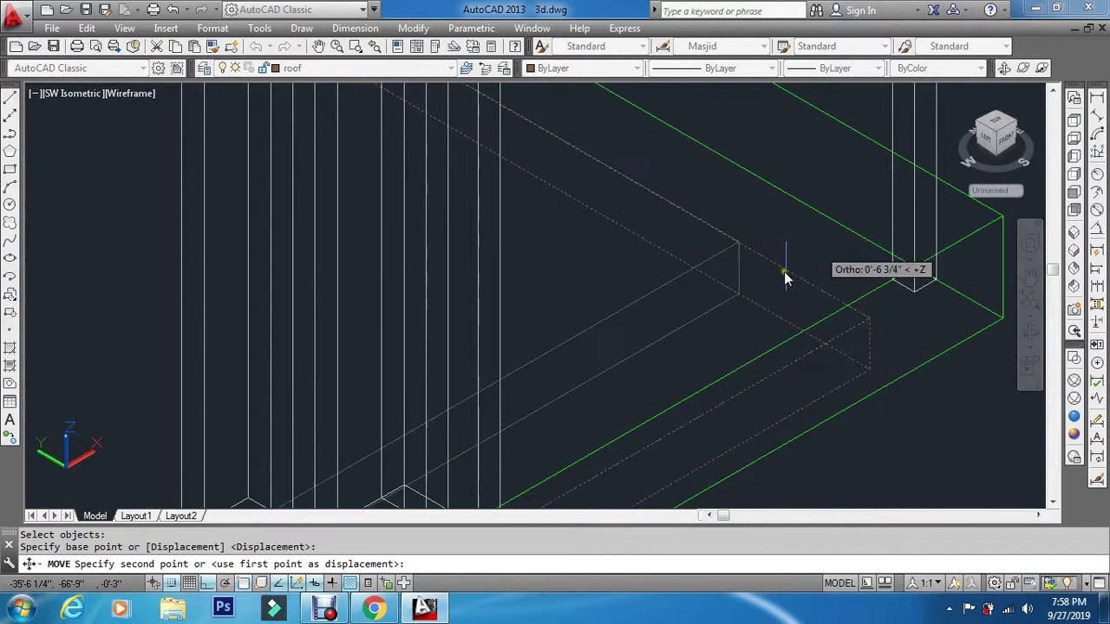
pyautogui.scroll(-12, 846, 403)
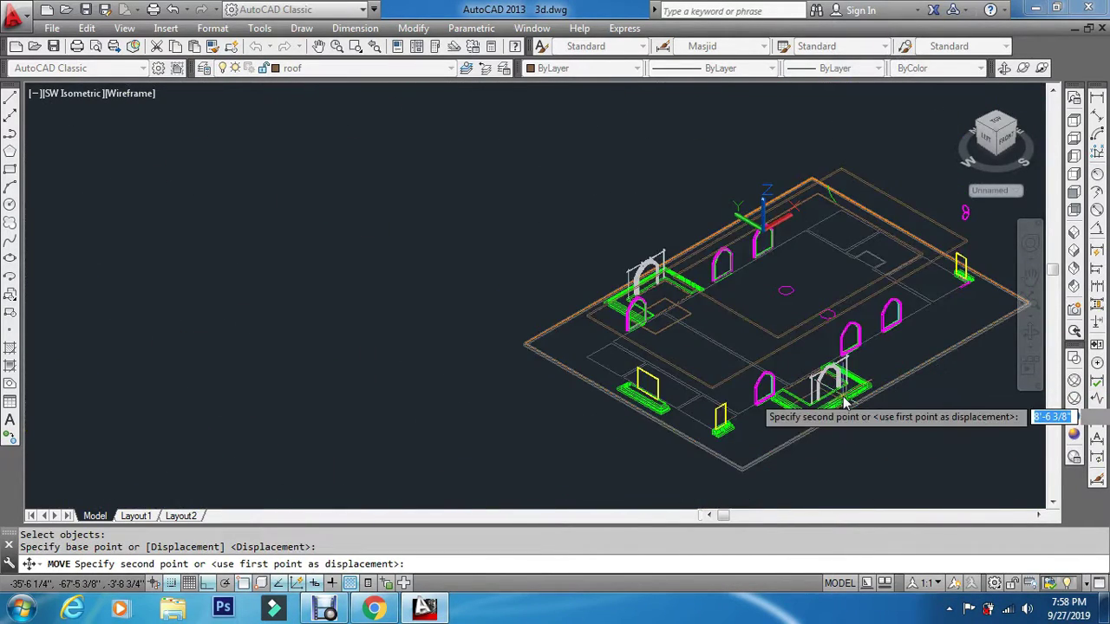
pyautogui.scroll(-3, 846, 404)
pyautogui.scroll(-2, 820, 399)
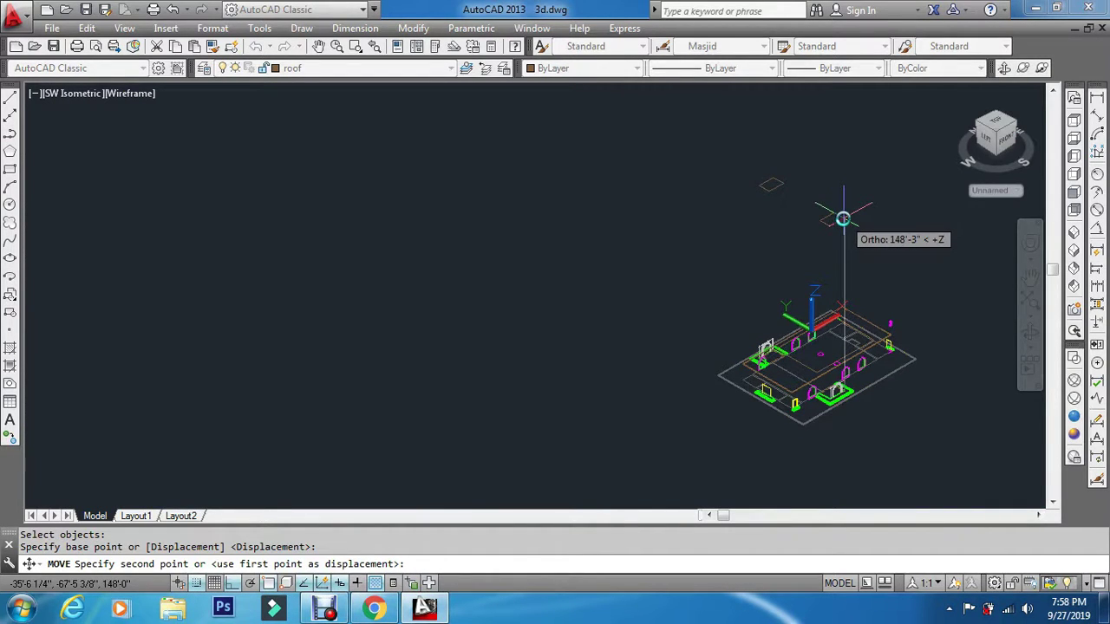
pyautogui.write("9.8'")
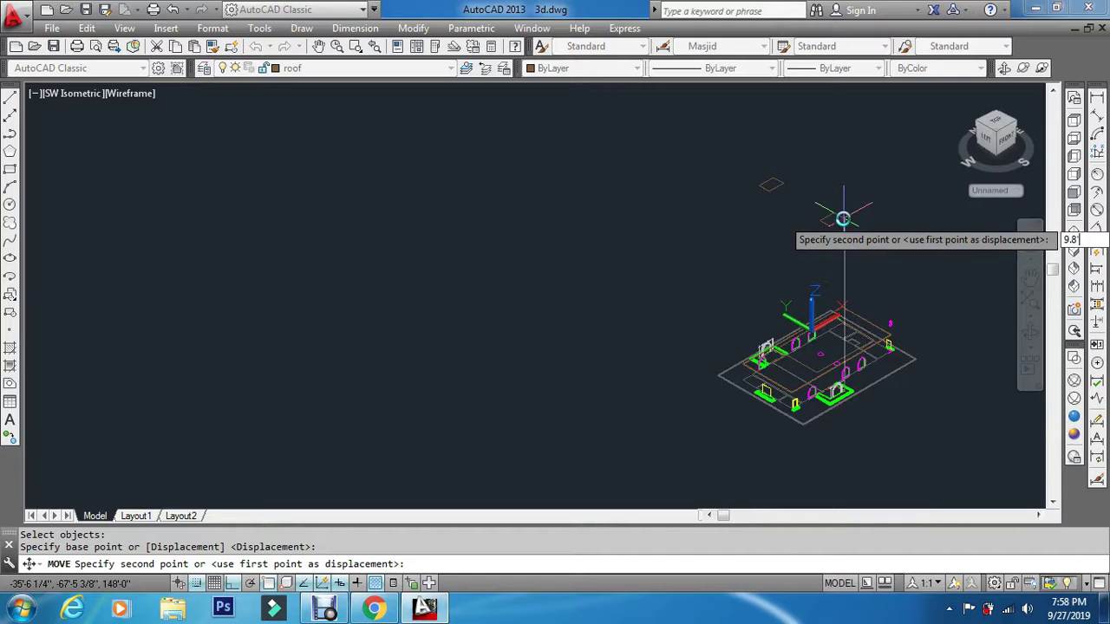
pyautogui.press('Return')
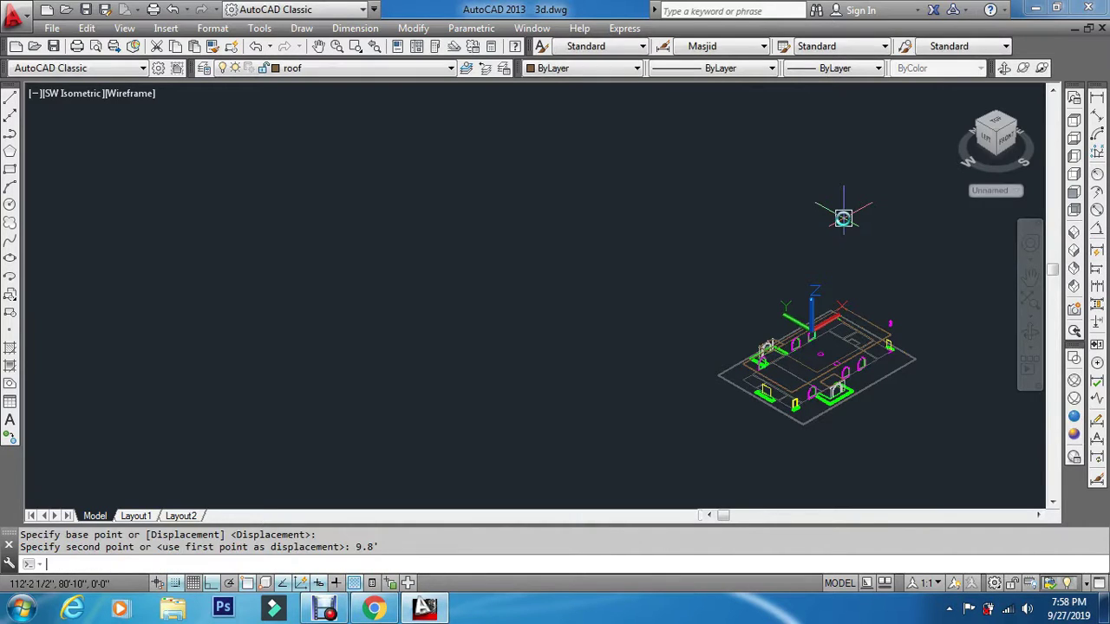
pyautogui.press('Escape')
pyautogui.press('Escape')
# Step: Turn the building's wall layers back on
pyautogui.scroll(5, 902, 373)
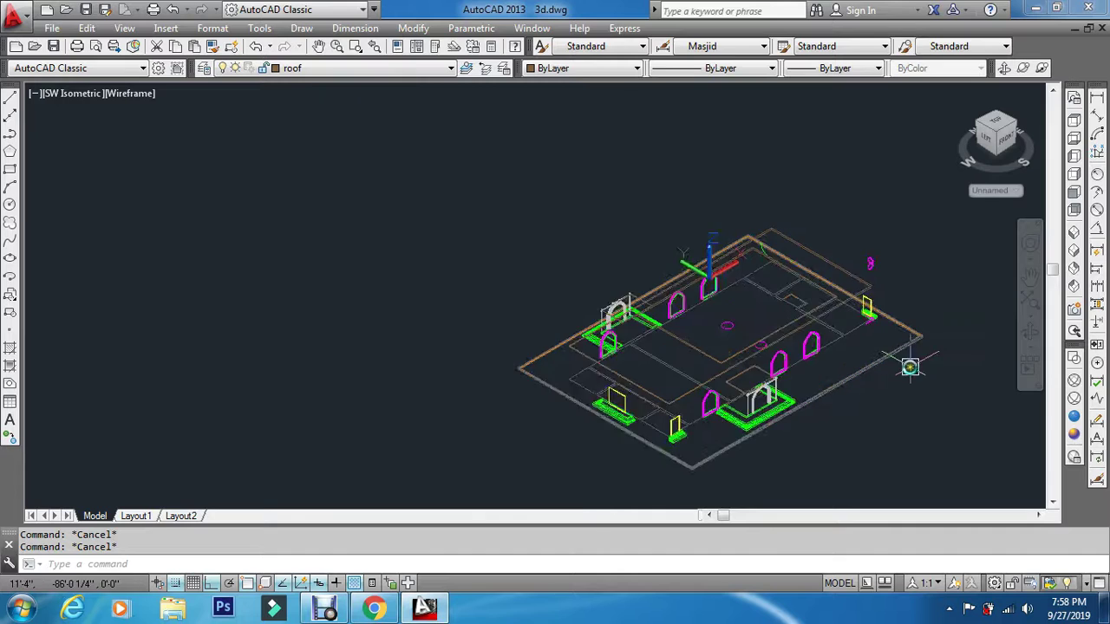
pyautogui.click(431, 69)
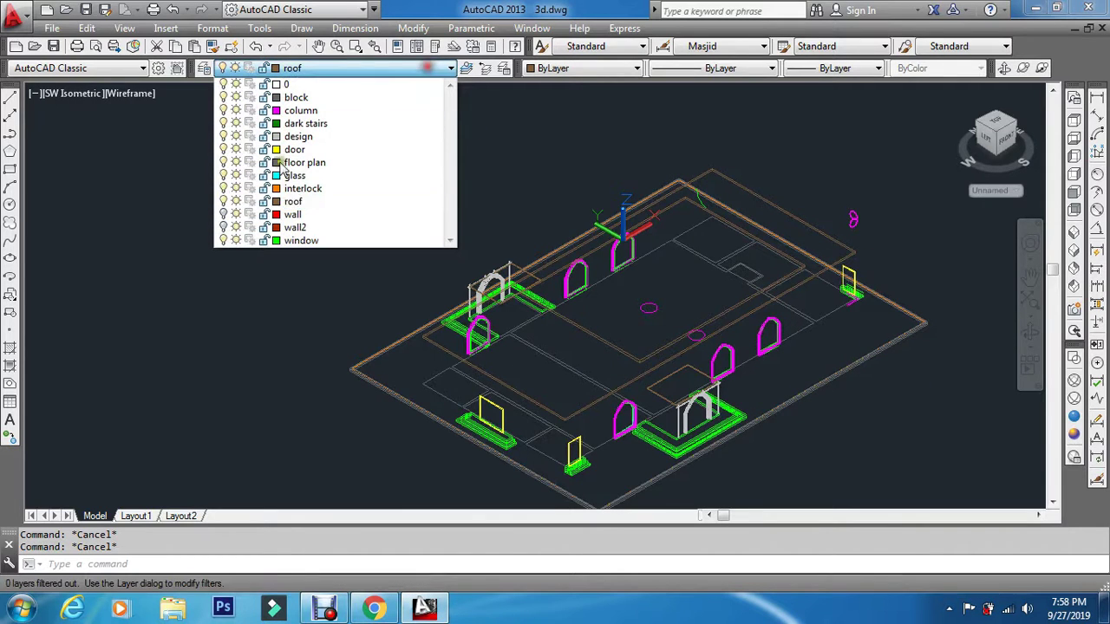
pyautogui.click(225, 227)
pyautogui.click(176, 298)
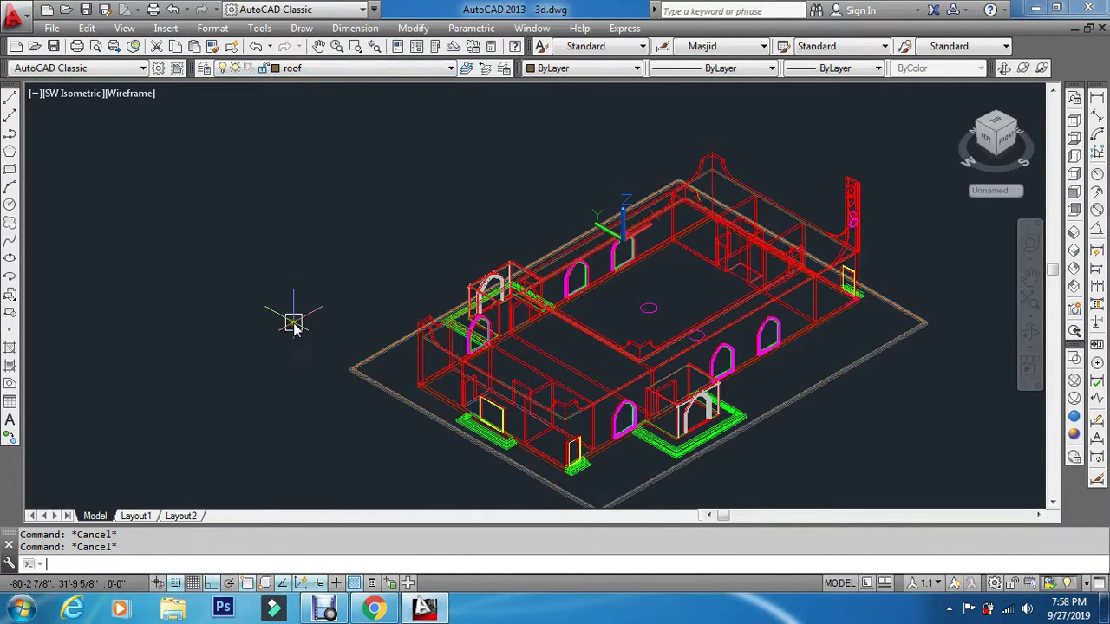
# Step: Examine the raised porch roof slab in the Conceptual visual style, and return the model to Wireframe
pyautogui.click(1076, 437)
pyautogui.scroll(5, 775, 412)
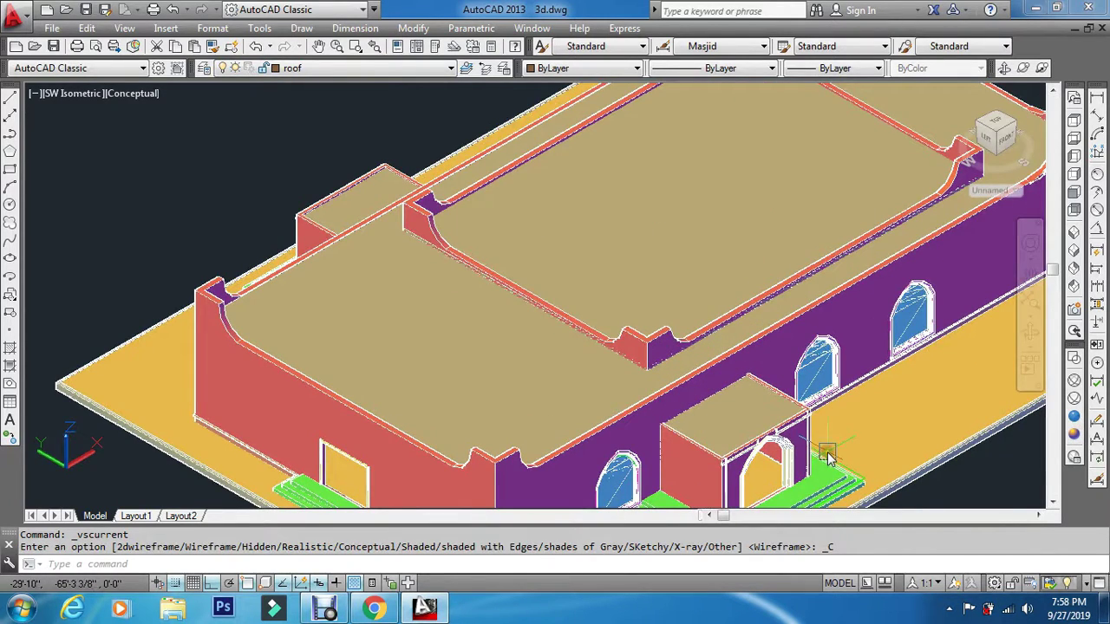
pyautogui.scroll(2, 800, 470)
pyautogui.scroll(2, 696, 344)
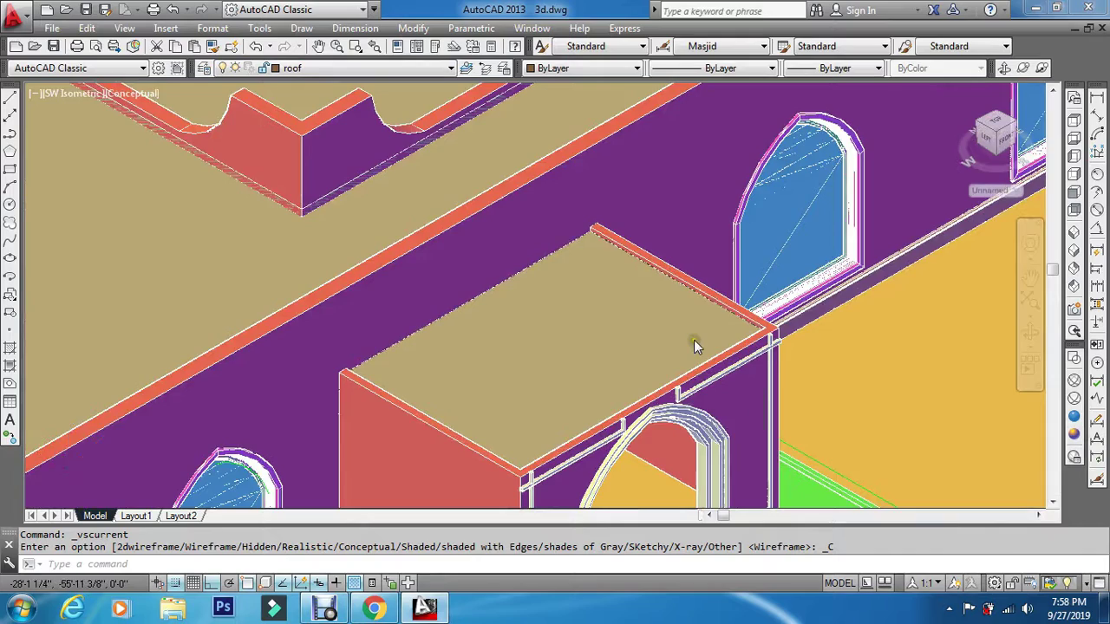
pyautogui.scroll(-5, 697, 344)
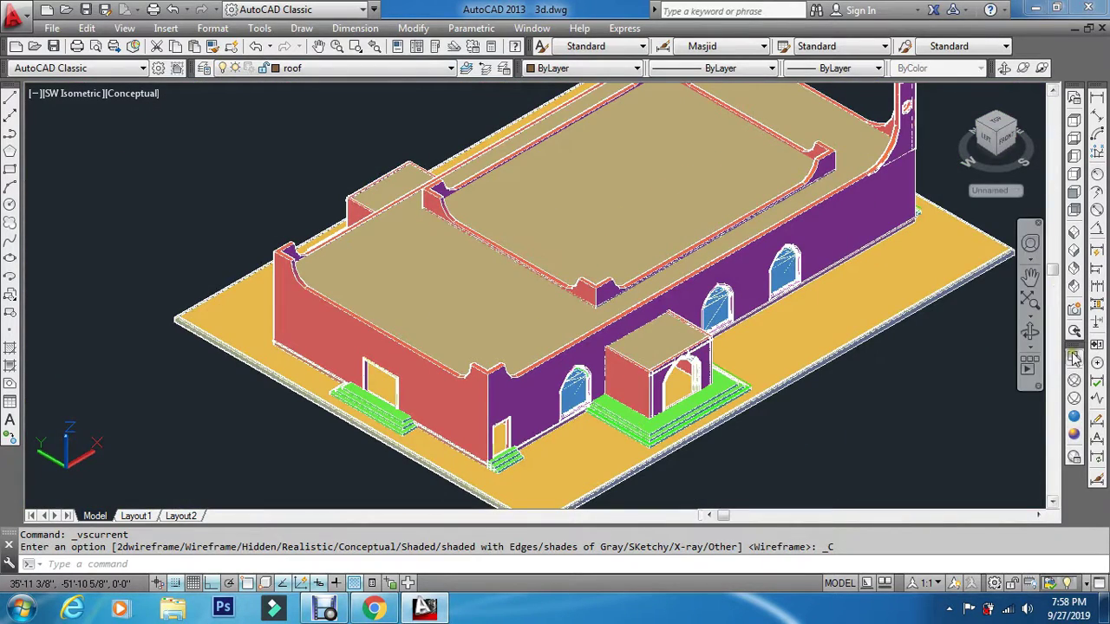
pyautogui.click(1074, 383)
pyautogui.scroll(-2, 779, 293)
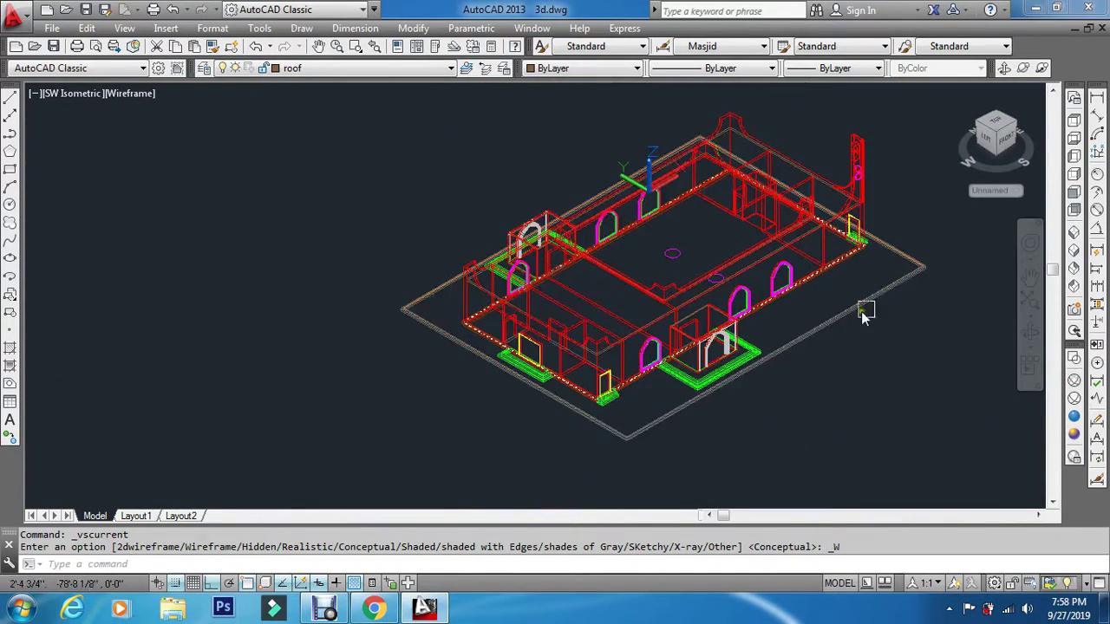
pyautogui.moveTo(882, 285); pyautogui.dragTo(830, 303, button='middle')
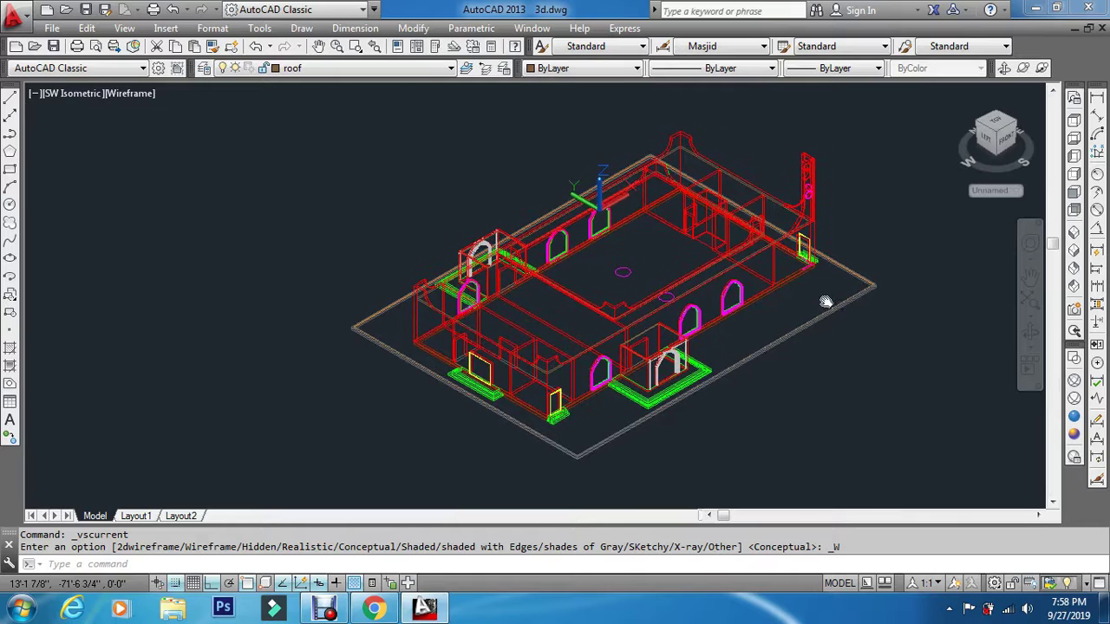
# Step: Make the floor plan layer current and turn off all the other layers, including window, so only the floor outlines show
pyautogui.click(315, 68)
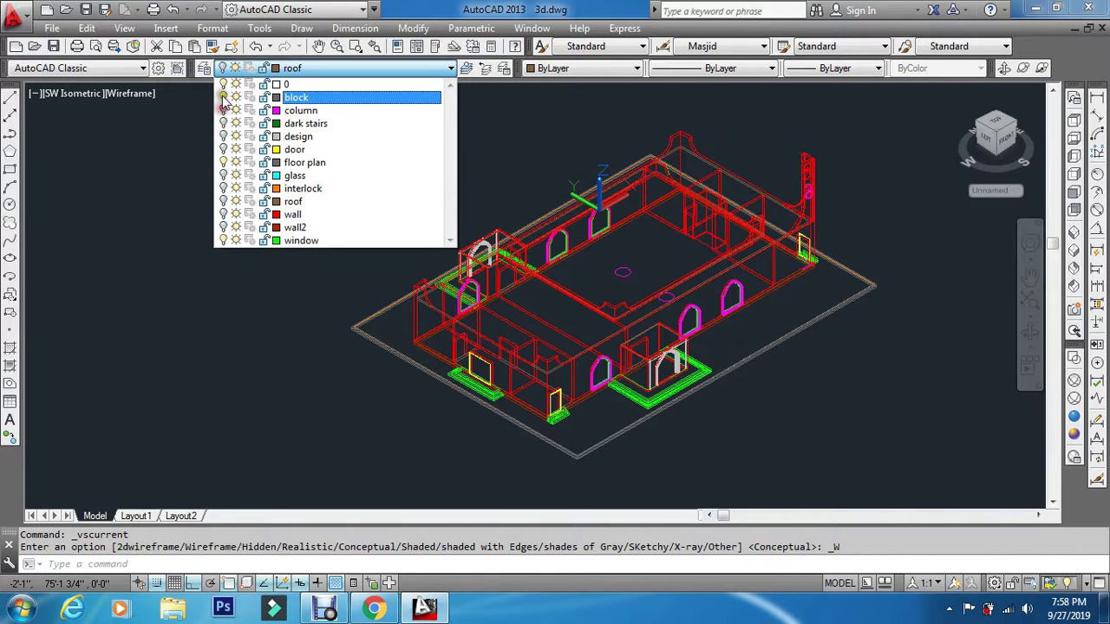
pyautogui.click(328, 163)
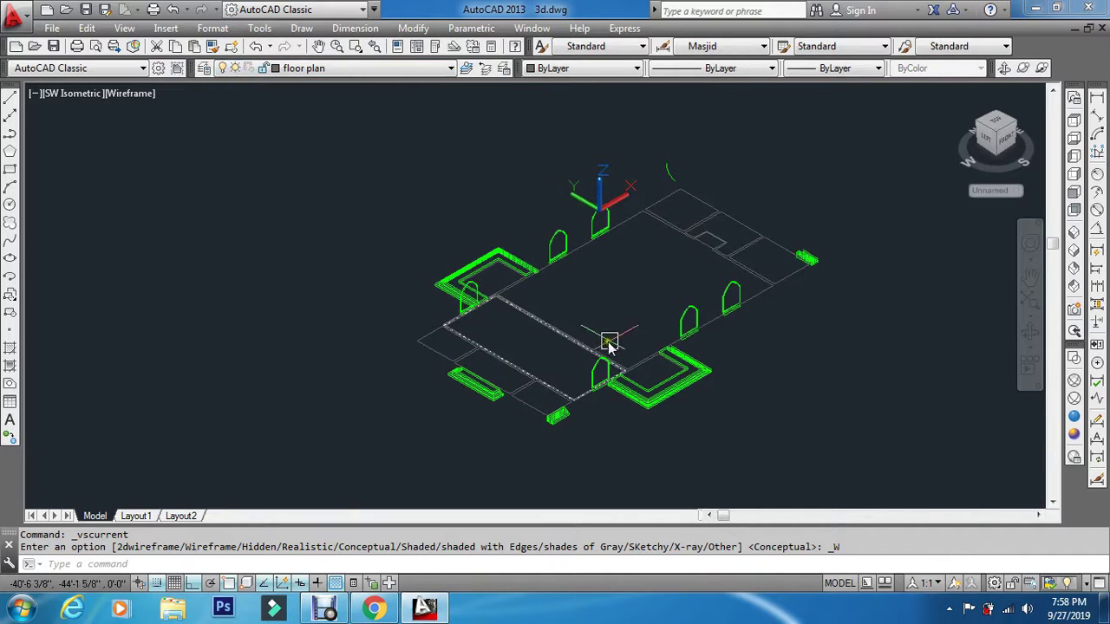
pyautogui.click(367, 67)
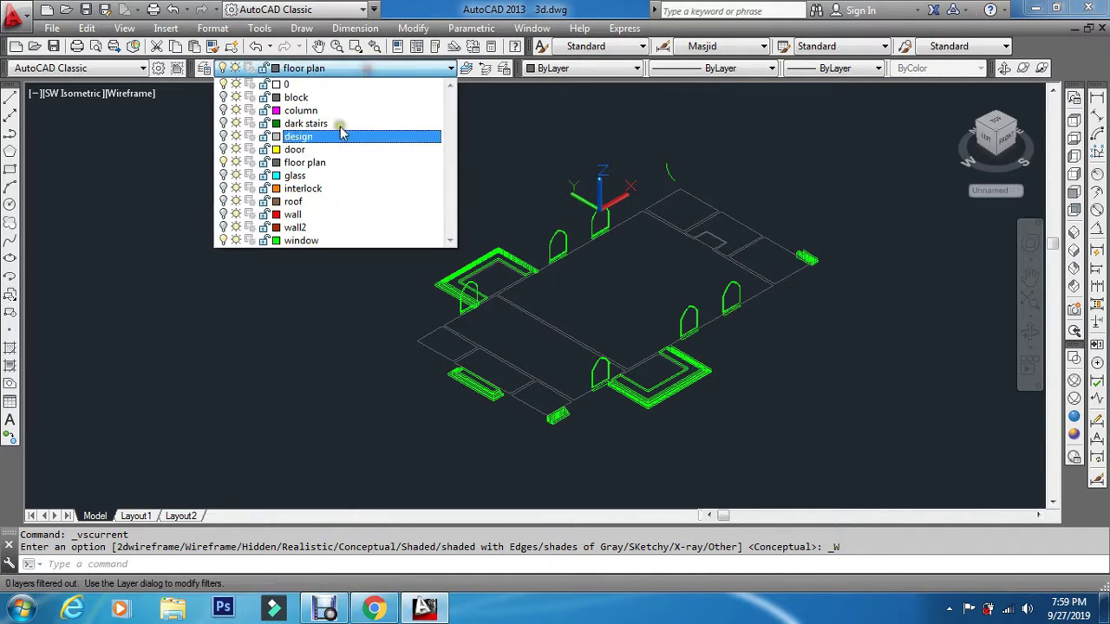
pyautogui.click(223, 240)
pyautogui.click(224, 312)
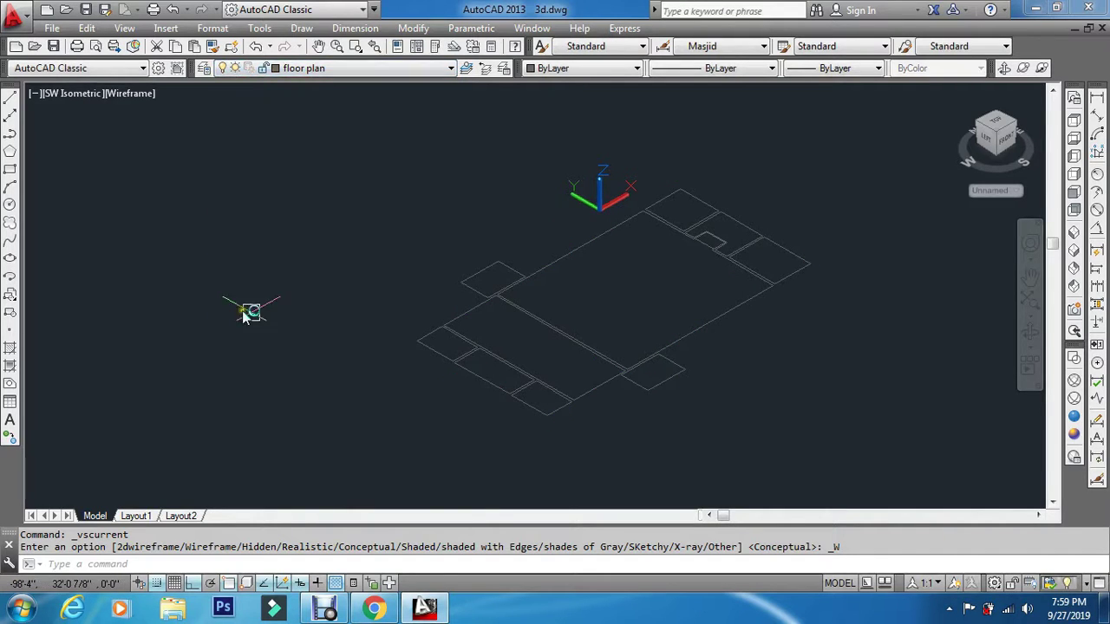
pyautogui.press('Escape')
pyautogui.press('Escape')
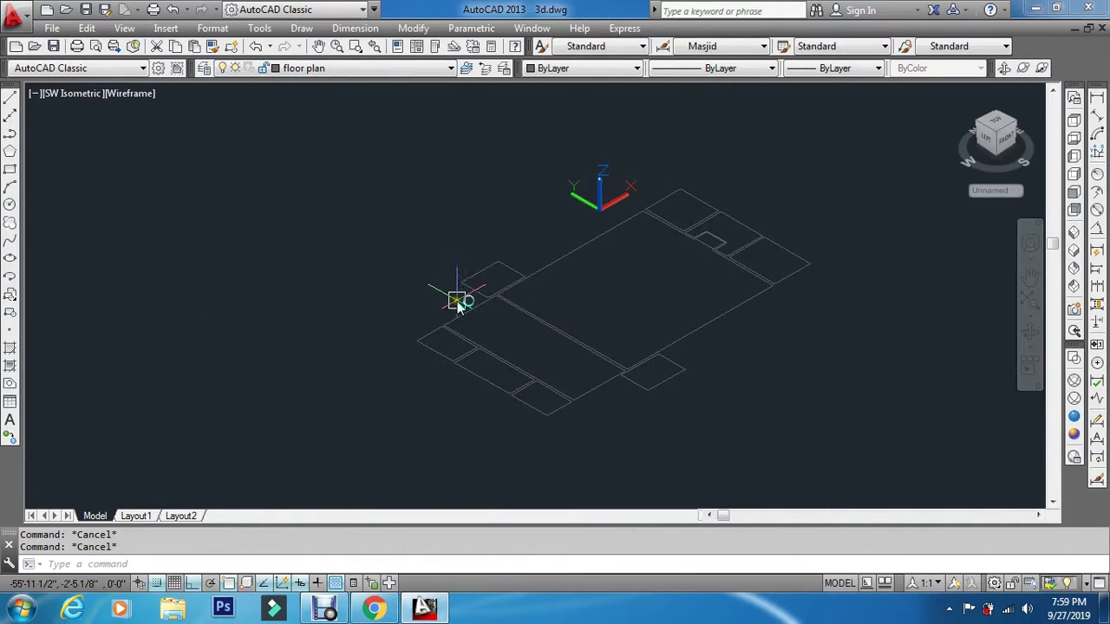
# Step: Extrude all the floor plan outlines together into thin floor slabs with a height of 1"
pyautogui.write('ext')
pyautogui.press('Return')
pyautogui.scroll(-3, 460, 308)
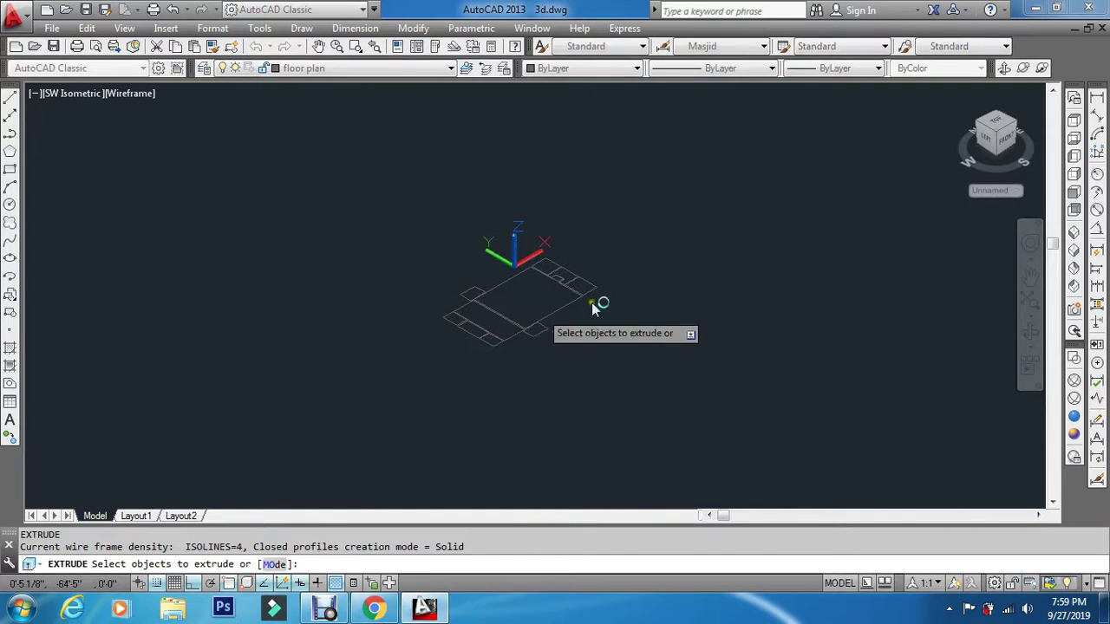
pyautogui.click(644, 203)
pyautogui.click(336, 395)
pyautogui.press('Return')
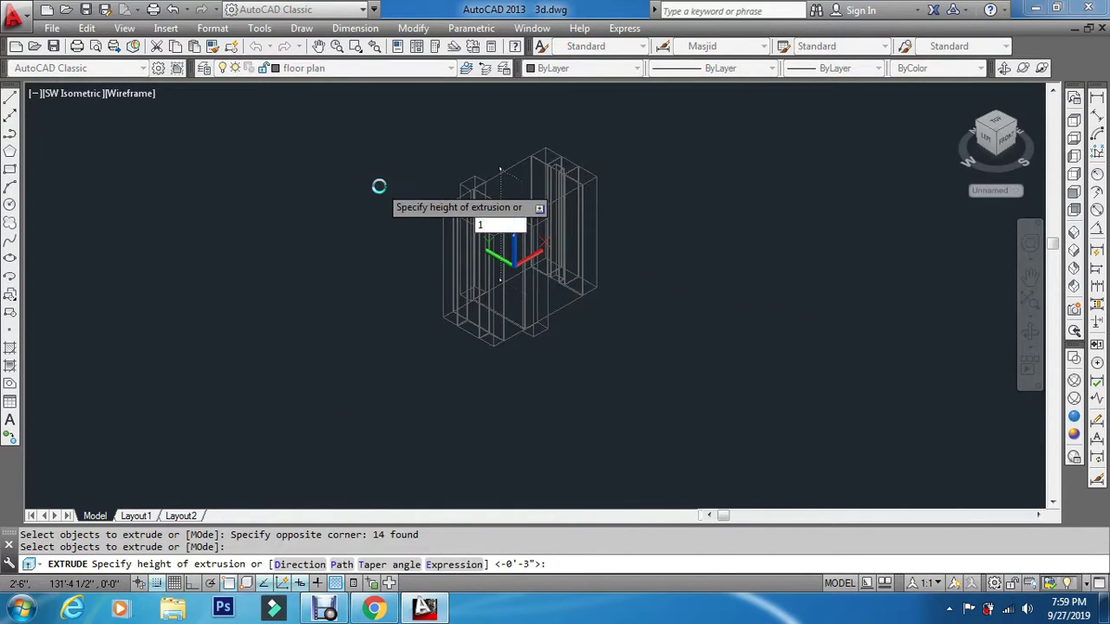
pyautogui.write('1')
pyautogui.press('Escape')
pyautogui.press('Escape')
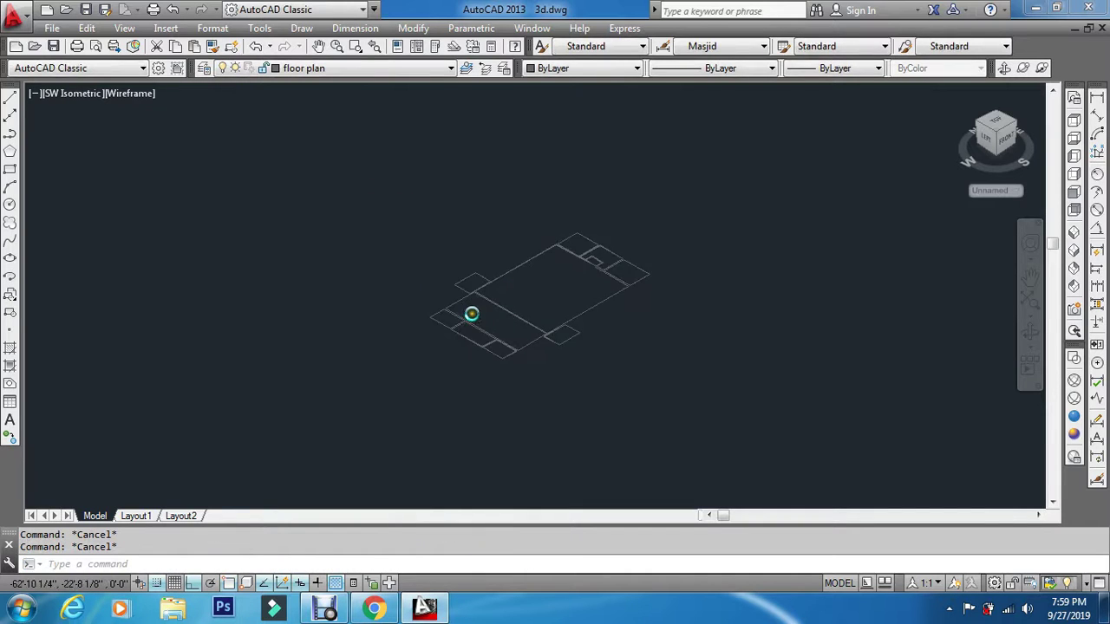
pyautogui.scroll(3, 472, 314)
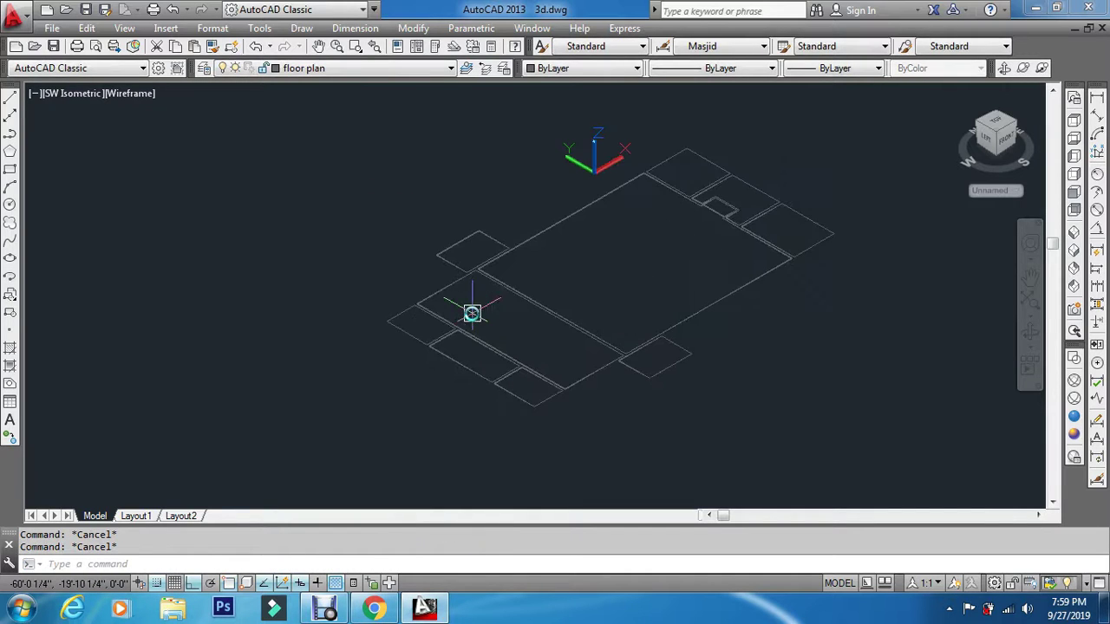
# Step: Turn all the hidden layers back on, from block and column through interlock, roof, wall, wall2 and window
pyautogui.click(378, 76)
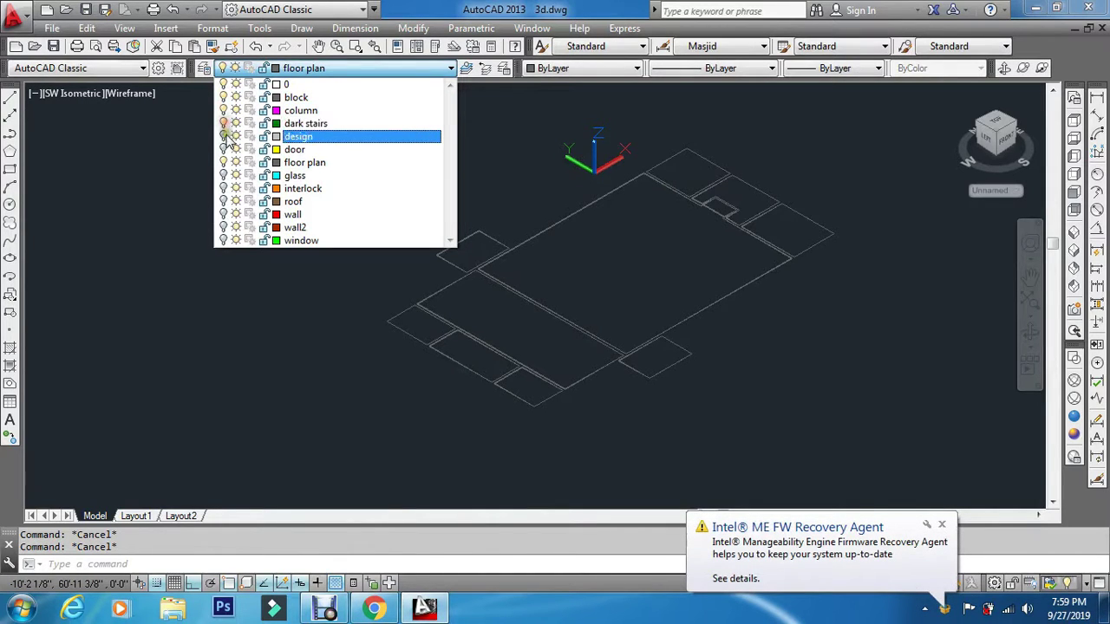
pyautogui.click(223, 189)
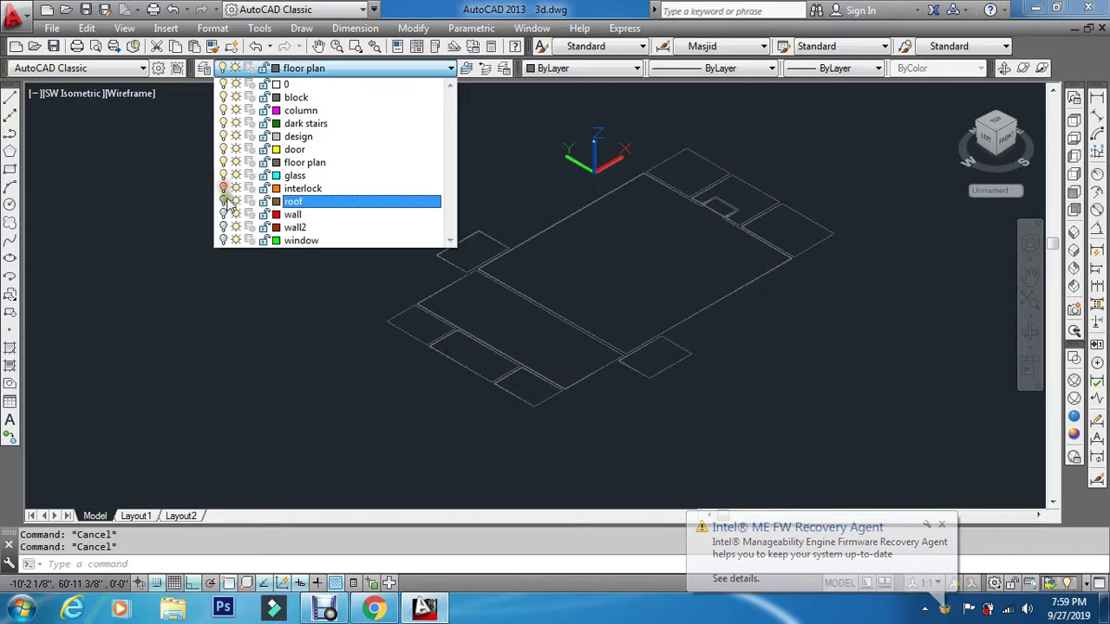
pyautogui.click(224, 214)
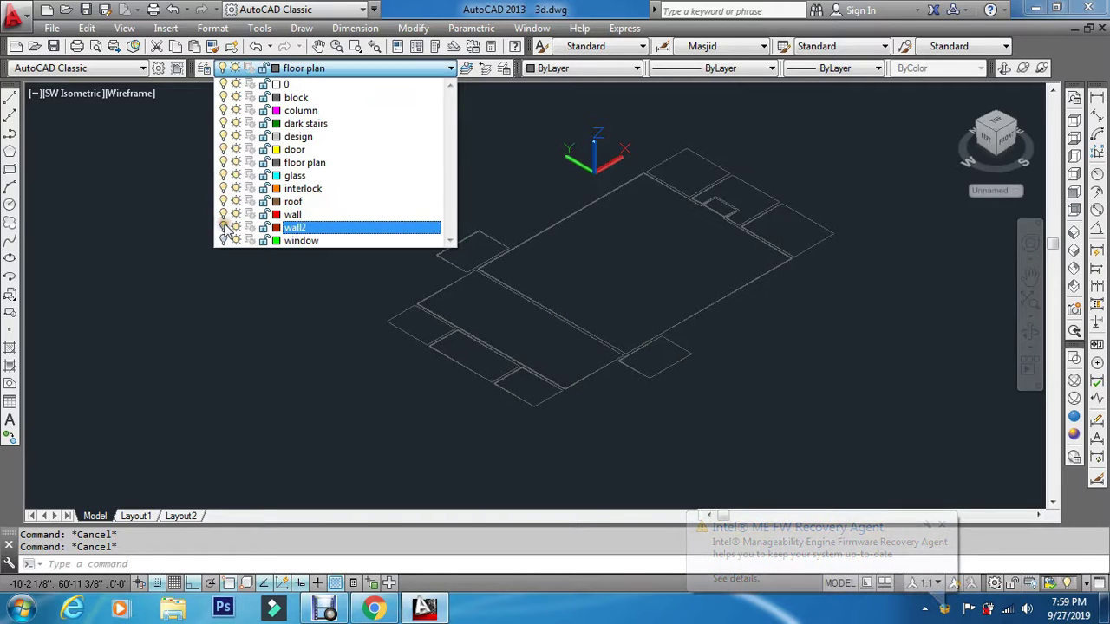
pyautogui.click(223, 227)
pyautogui.click(228, 309)
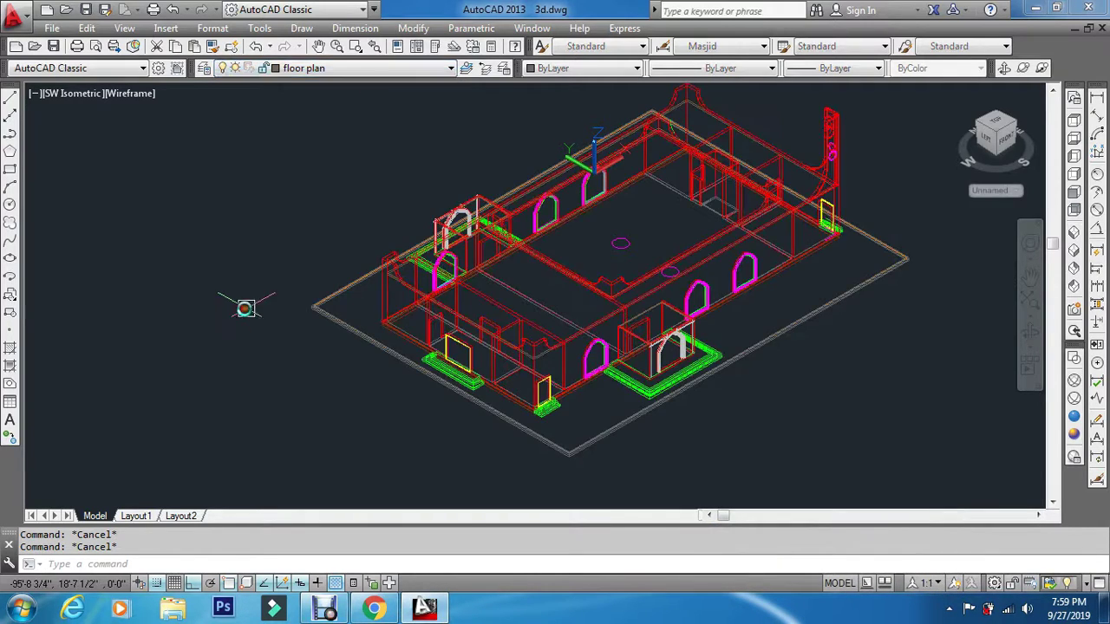
# Step: Show the complete mosque model in the Conceptual visual style and zoom to a window around the whole building
pyautogui.keyDown('shift'); pyautogui.moveTo(354, 342); pyautogui.dragTo(502, 244, button='middle'); pyautogui.keyUp('shift')
pyautogui.scroll(2, 529, 225)
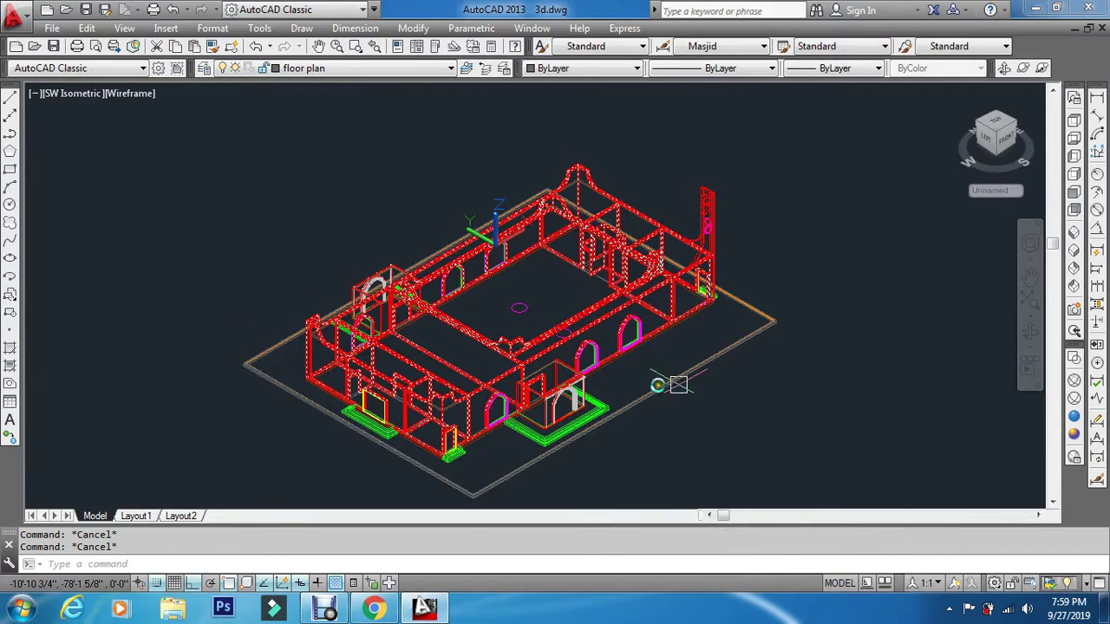
pyautogui.keyDown('shift'); pyautogui.moveTo(751, 381); pyautogui.dragTo(798, 364, button='middle'); pyautogui.keyUp('shift')
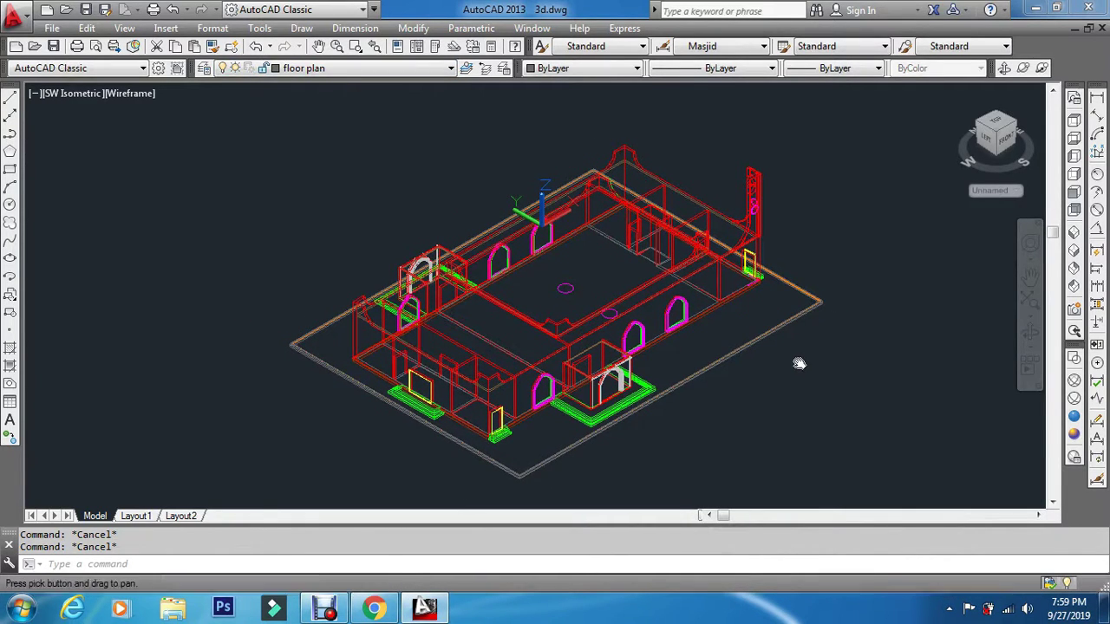
pyautogui.click(1074, 435)
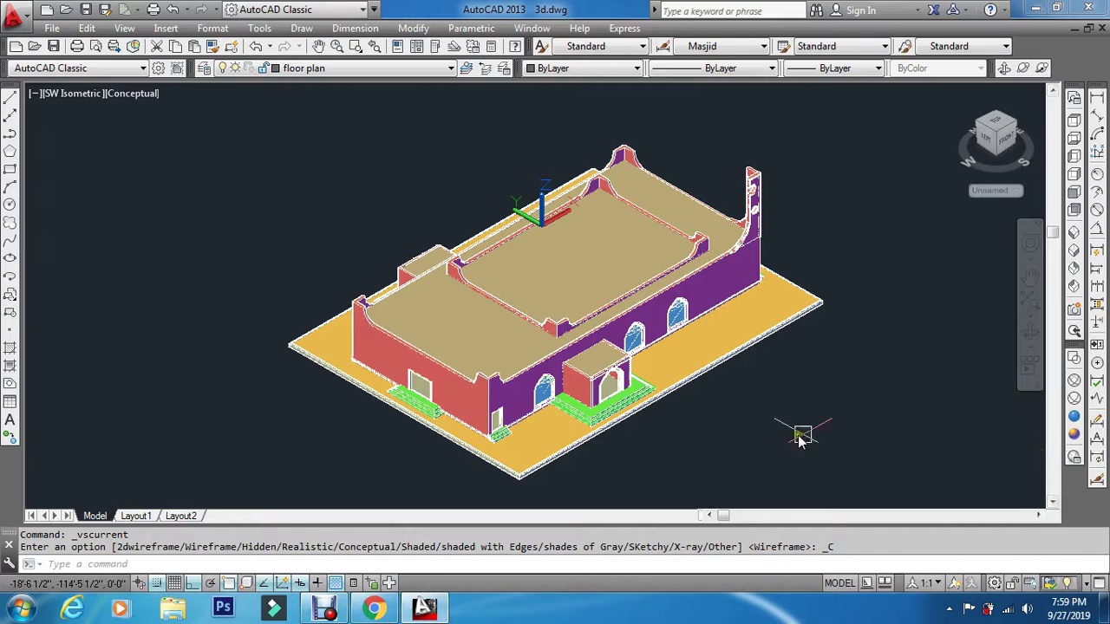
pyautogui.write('z')
pyautogui.press('Return')
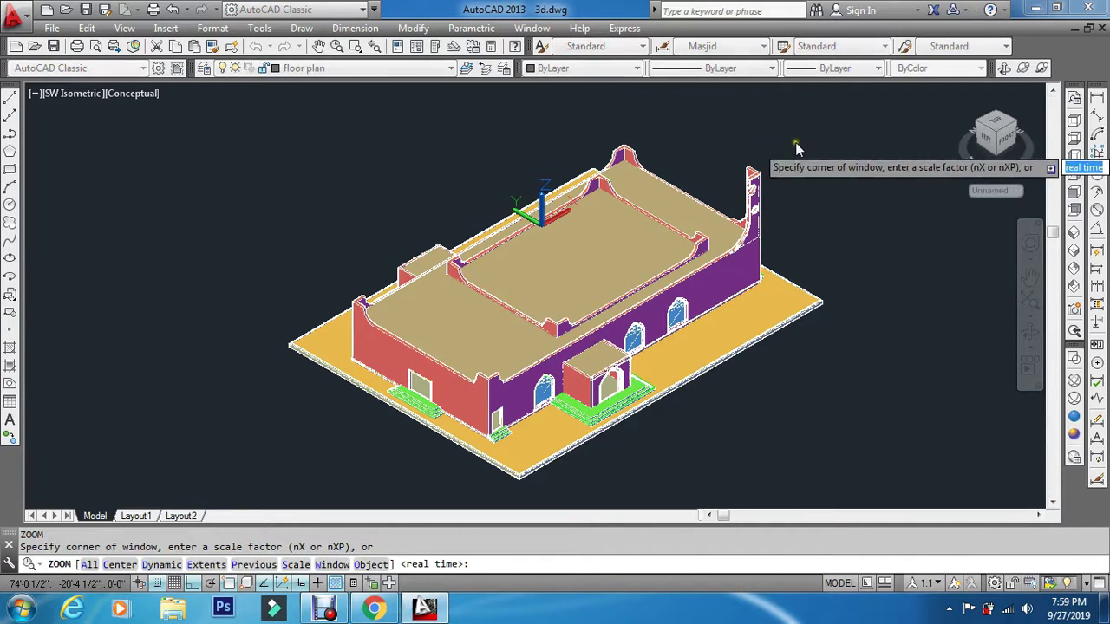
pyautogui.click(882, 130)
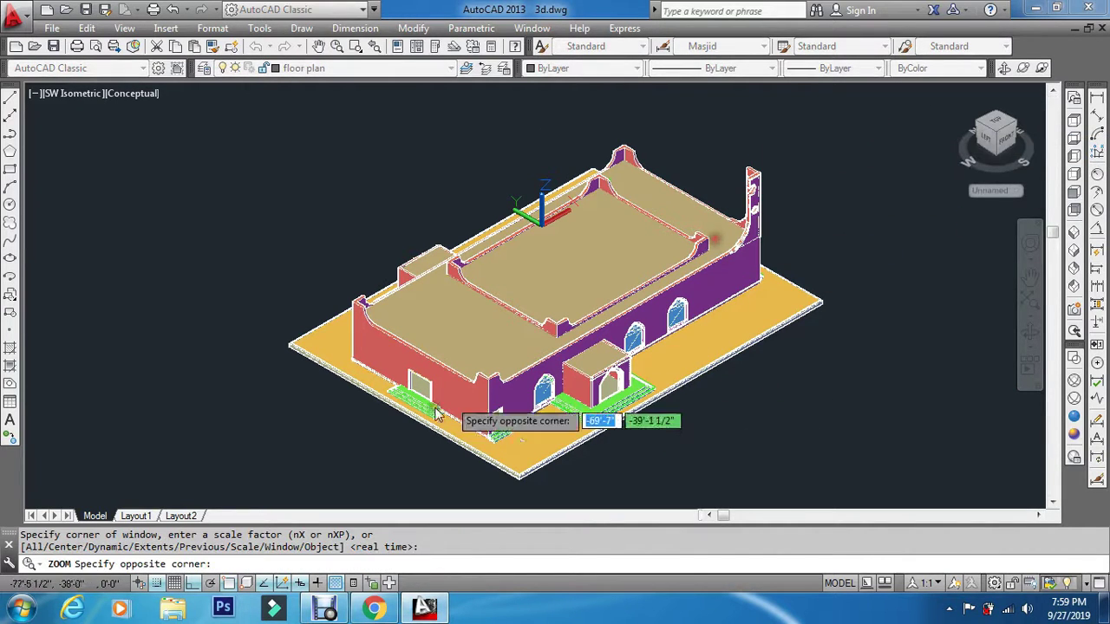
pyautogui.click(275, 493)
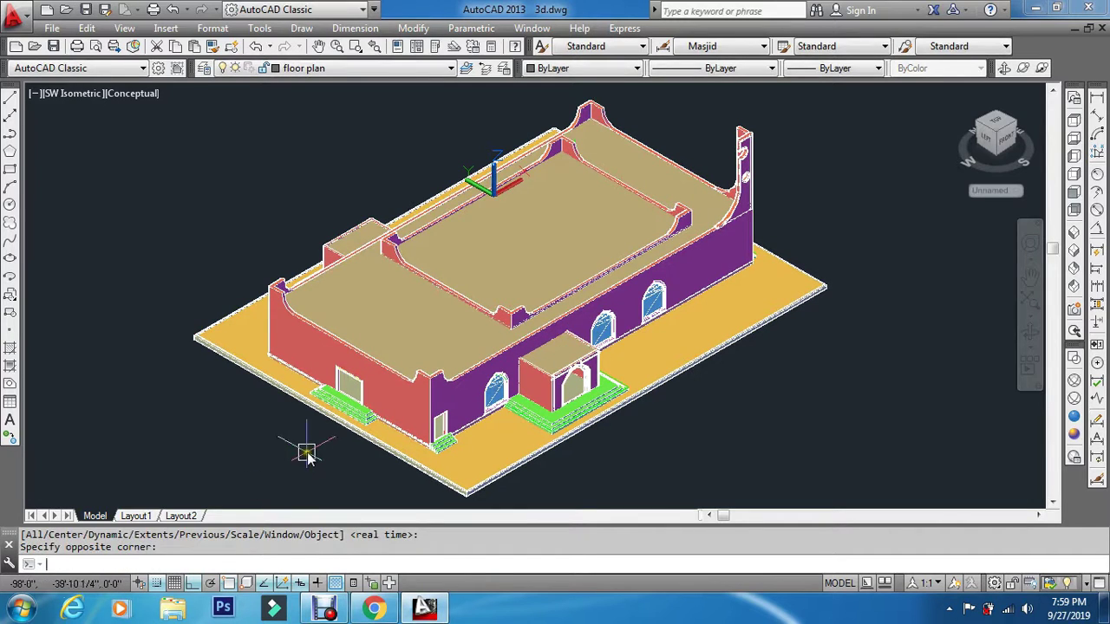
pyautogui.press('Escape')
pyautogui.press('Escape')
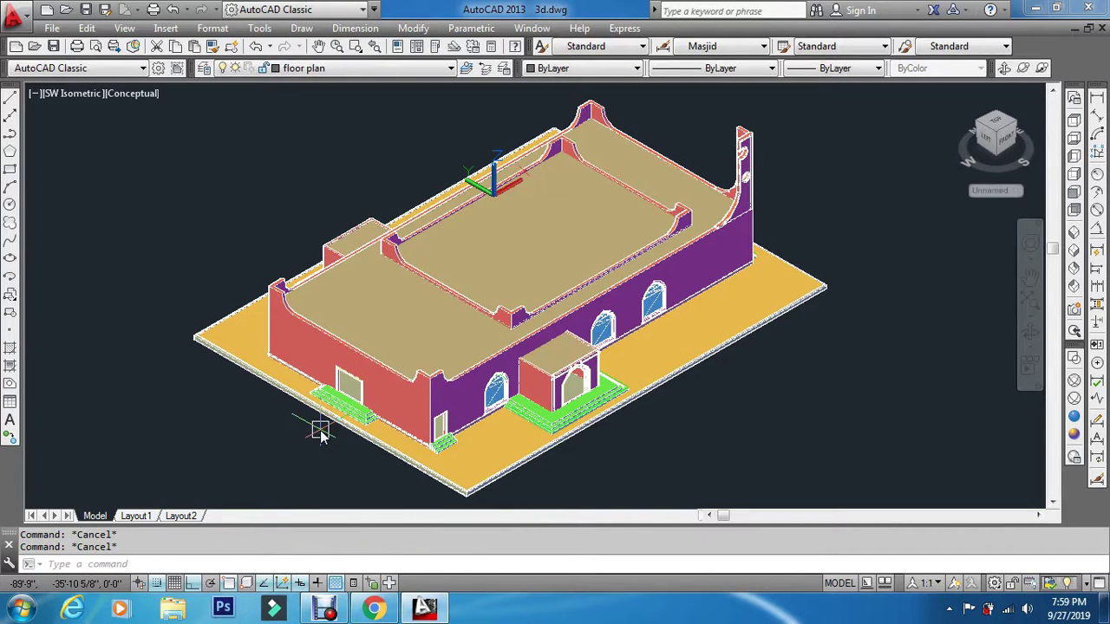